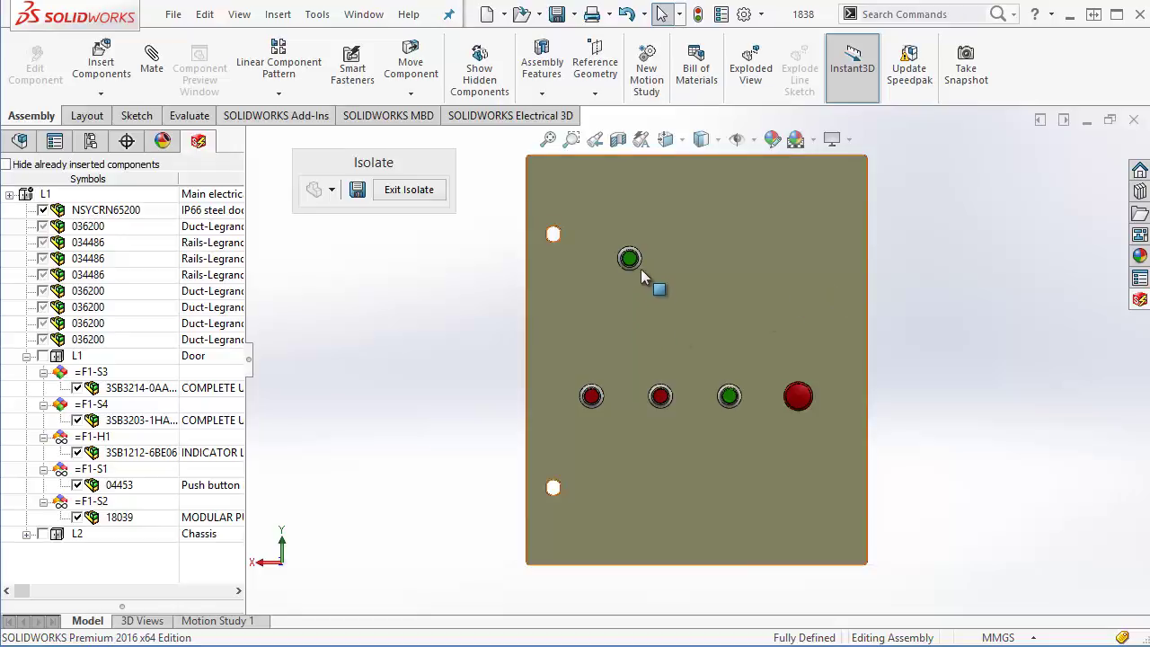
# Minimize SOLIDWORKS and launch SOLIDWORKS Electrical from its desktop shortcut
pyautogui.scroll(-2, 651, 194)
pyautogui.scroll(-2, 681, 359)
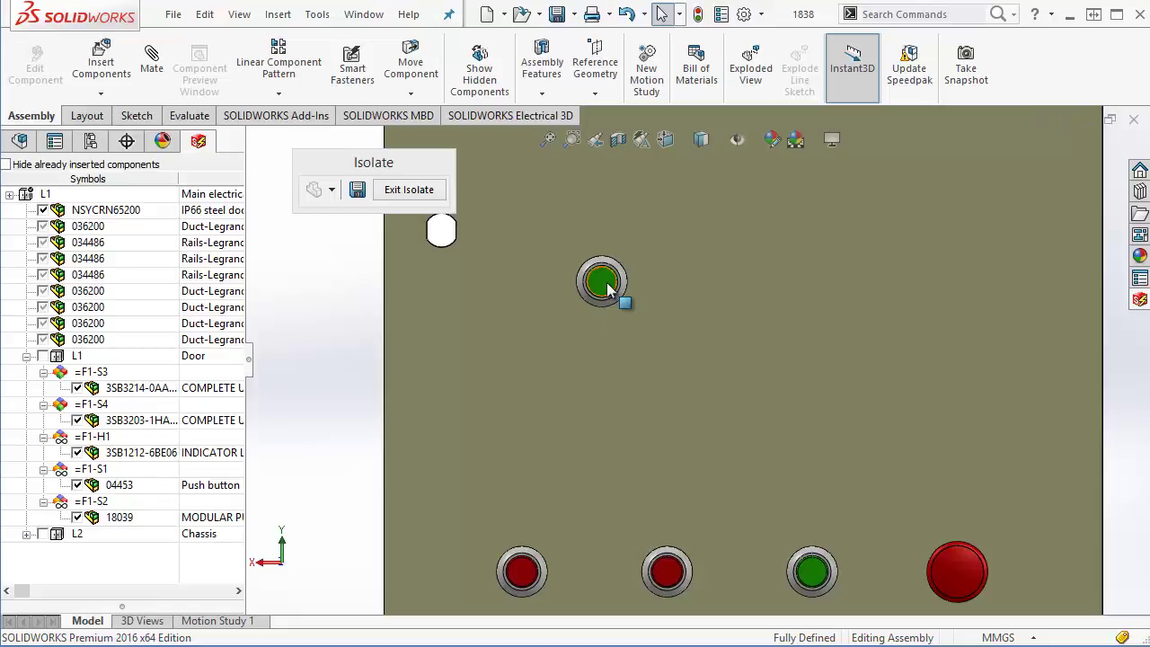
pyautogui.scroll(2, 608, 287)
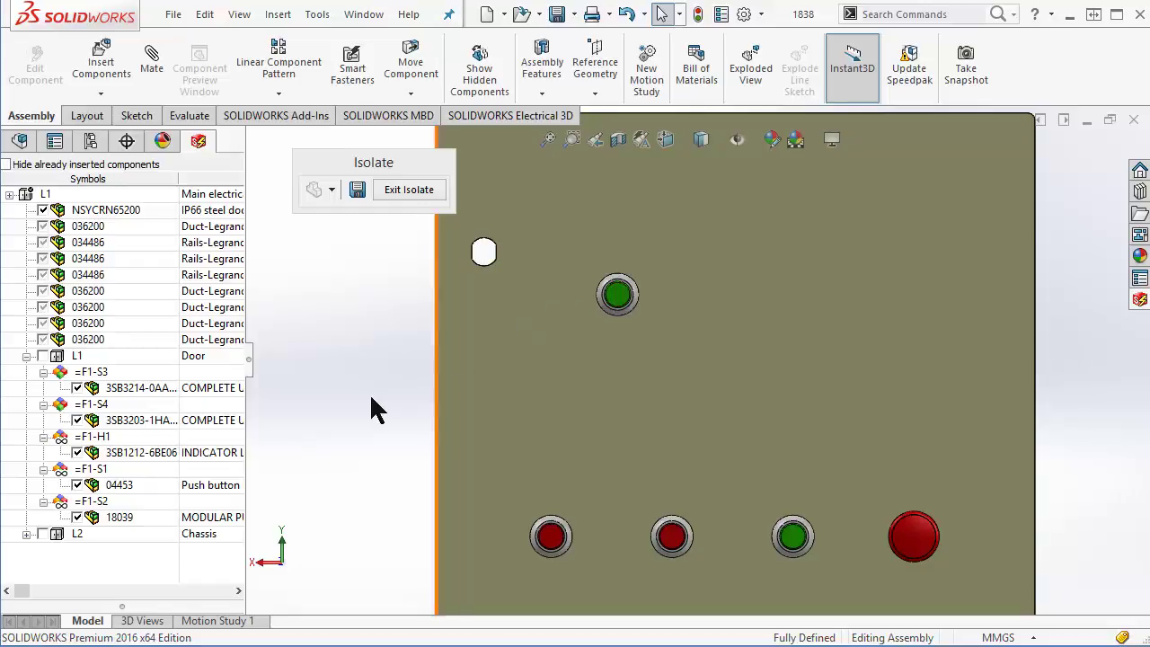
pyautogui.click(1072, 18)
pyautogui.click(124, 212)
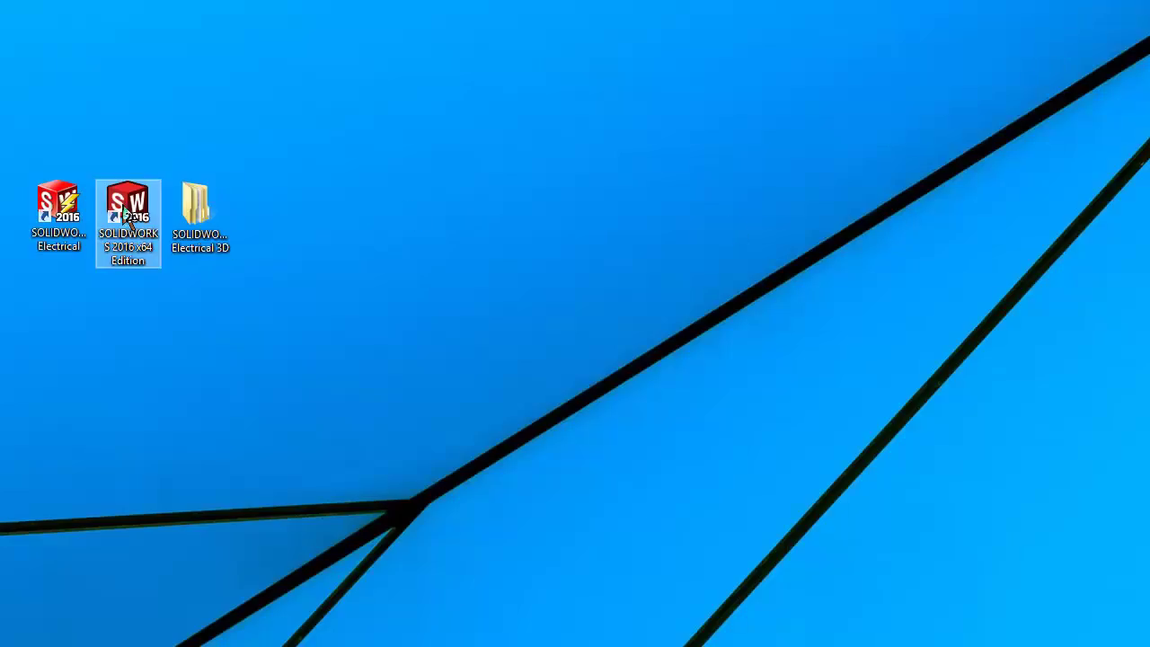
pyautogui.click(61, 218)
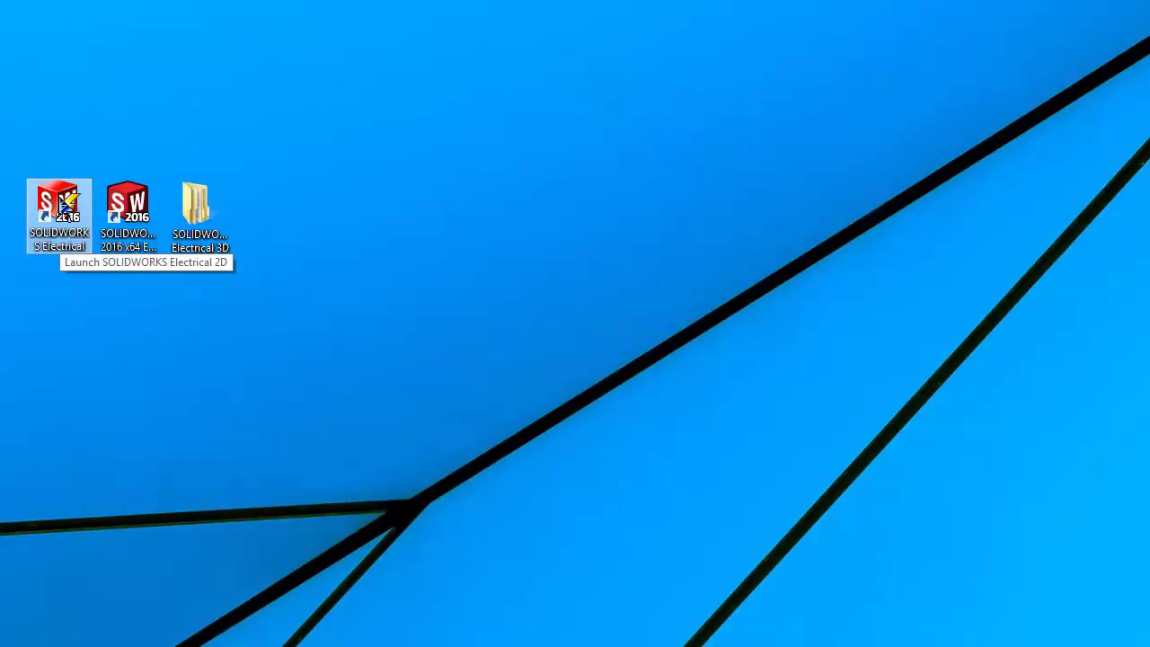
pyautogui.doubleClick(63, 199)
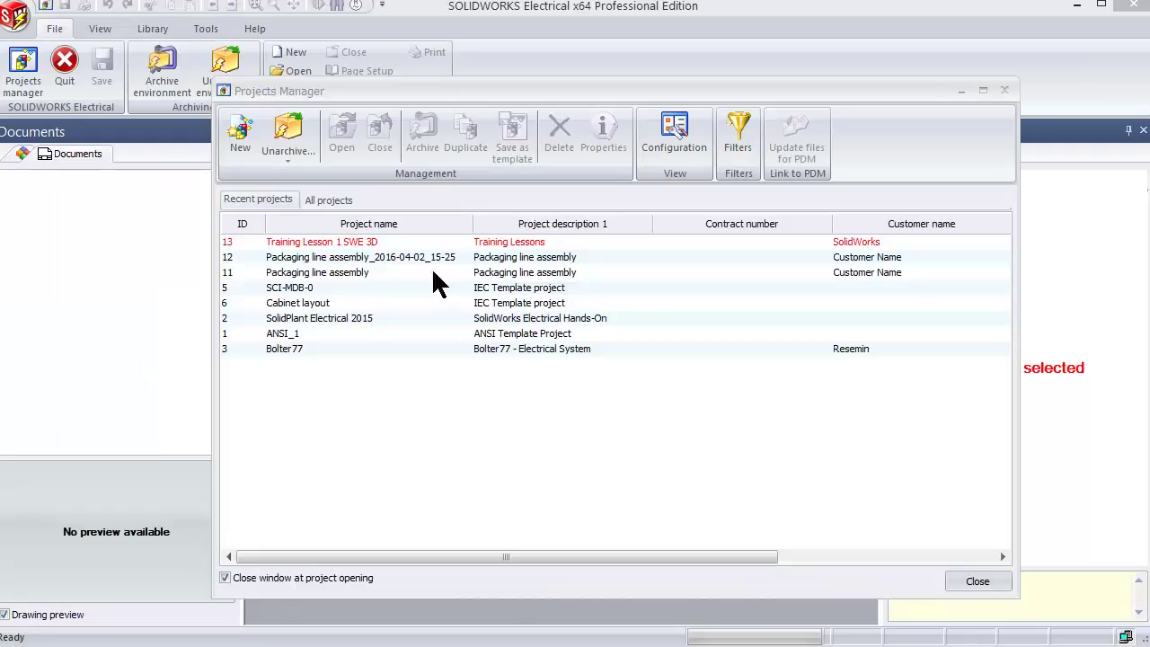
# Open the Training Lesson 1 SWE 3D project, confirming it although already in use
pyautogui.click(303, 248)
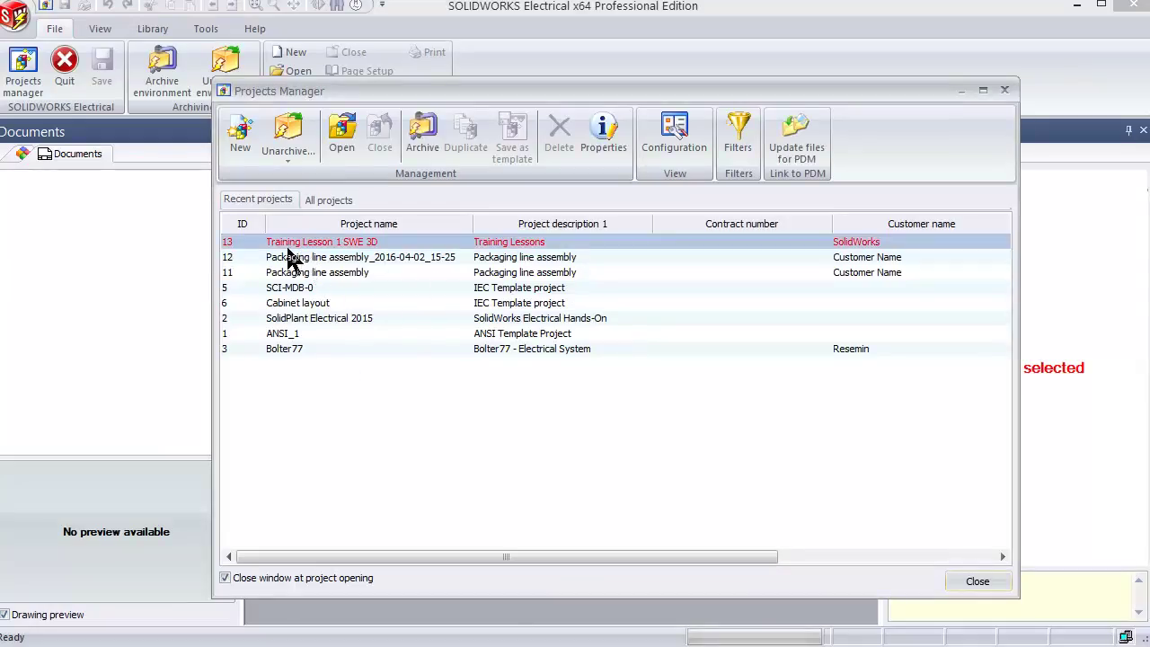
pyautogui.doubleClick(357, 246)
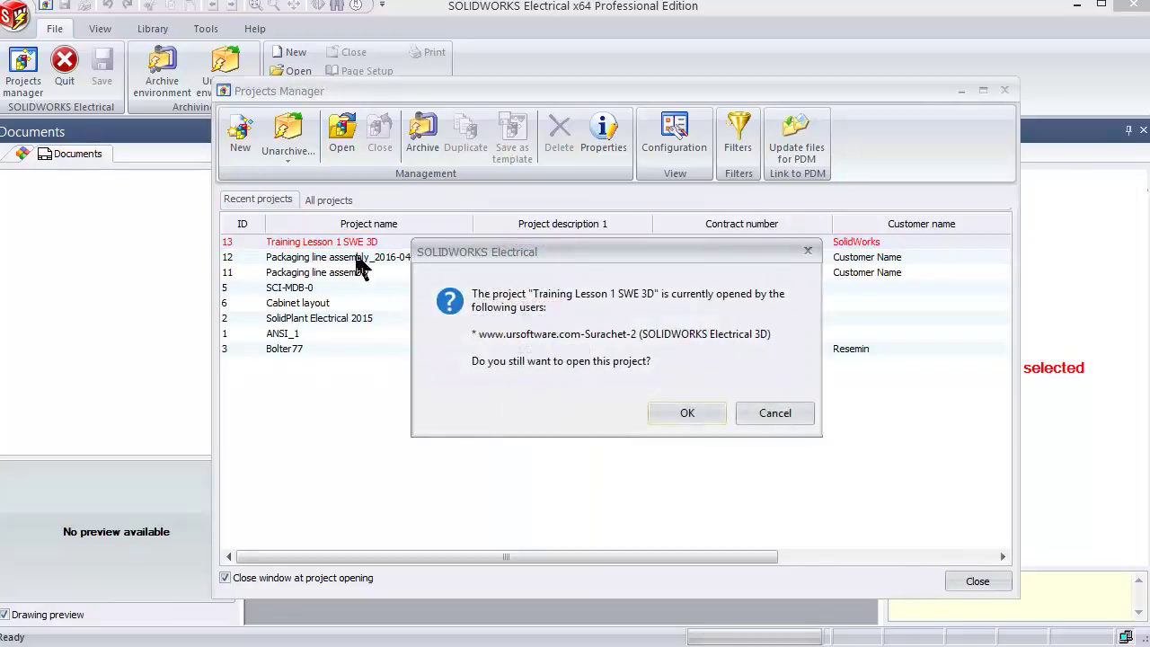
pyautogui.click(683, 414)
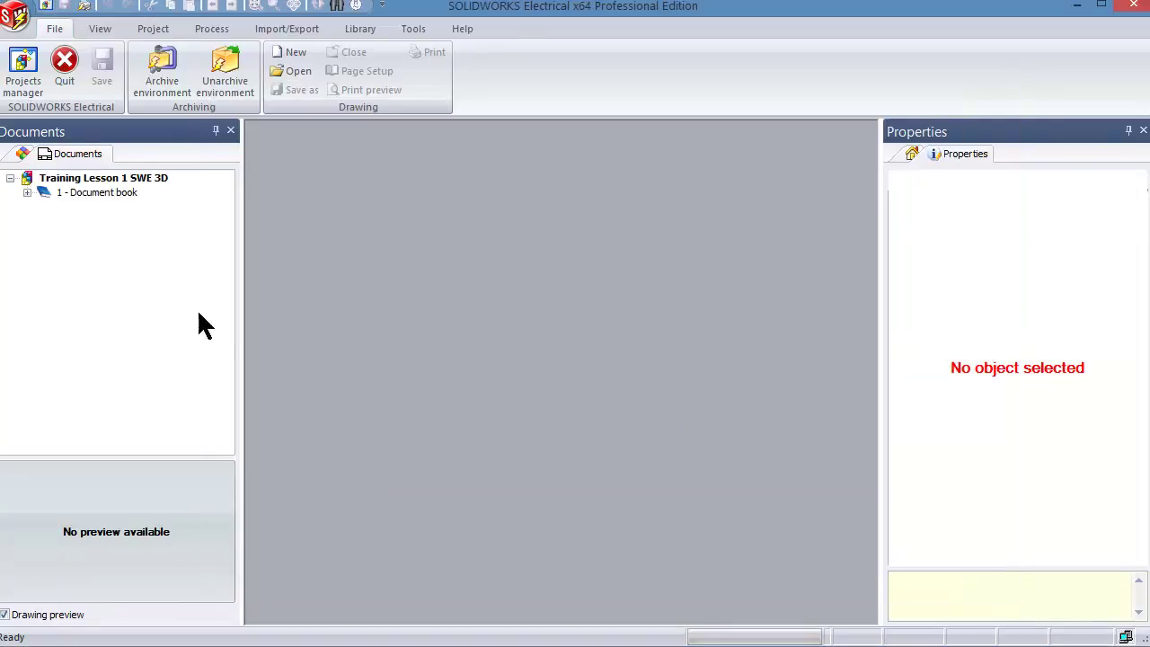
# Open drawing 103 - Electrical control scheme from Document book > Schemes
pyautogui.click(116, 192)
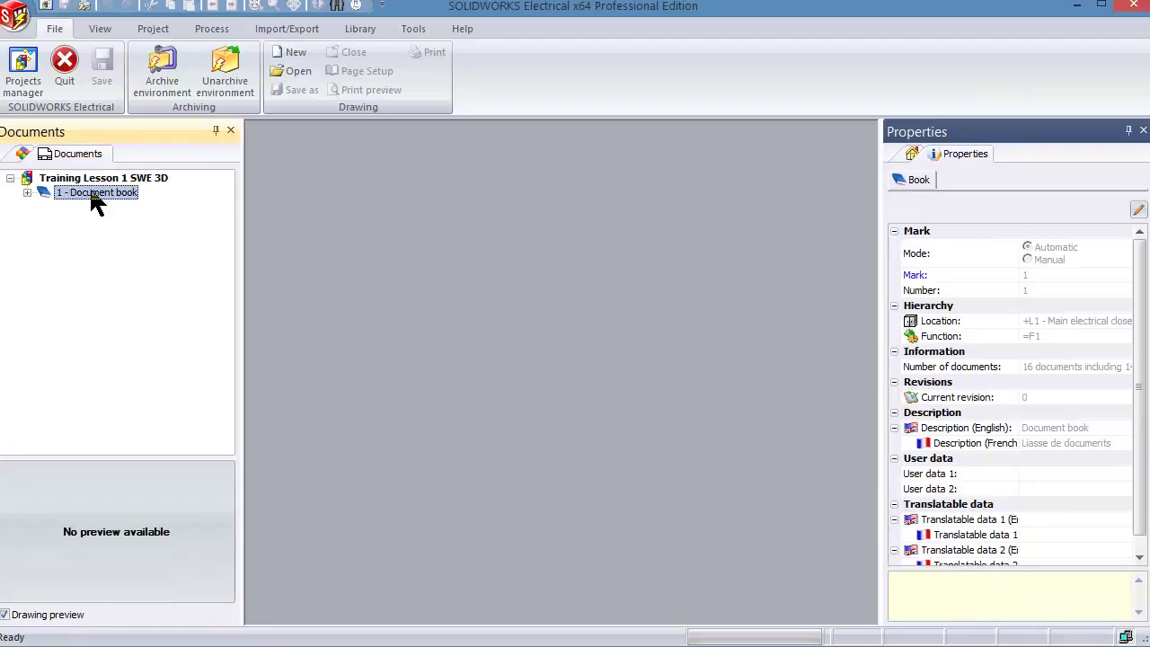
pyautogui.click(28, 194)
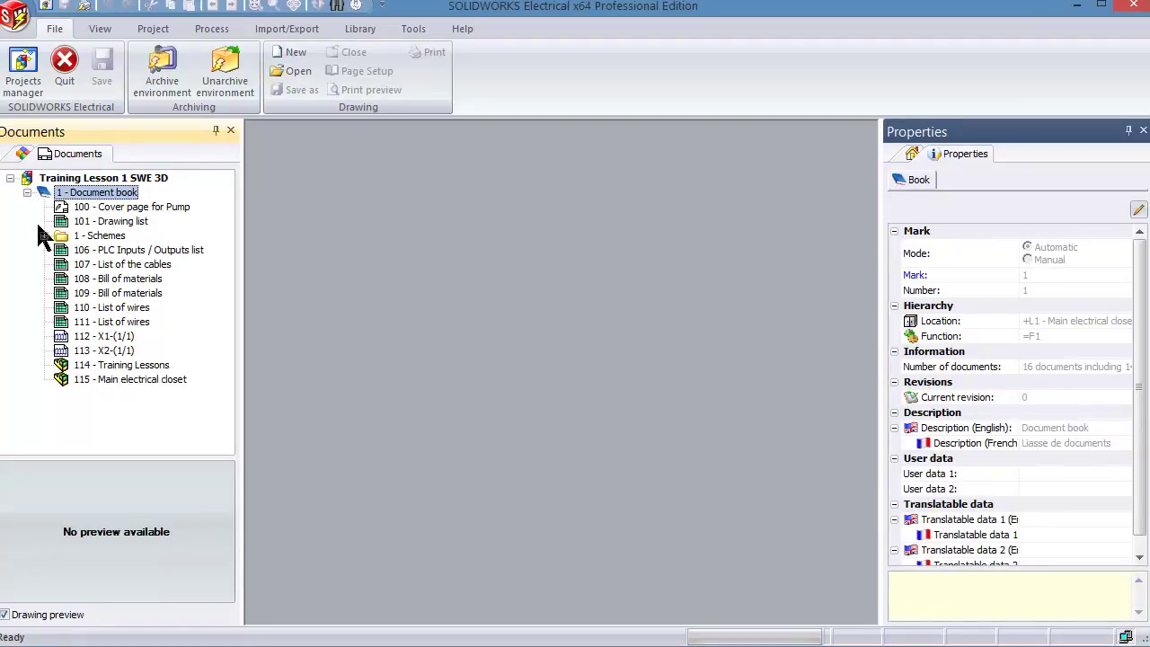
pyautogui.click(59, 237)
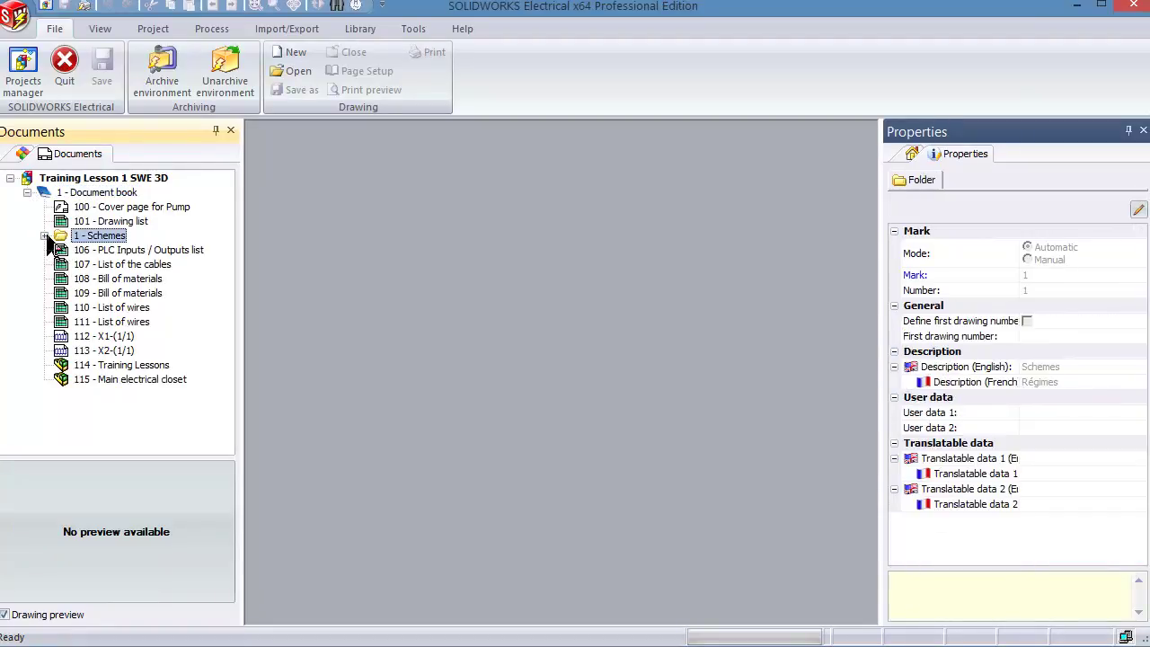
pyautogui.click(45, 236)
pyautogui.click(106, 266)
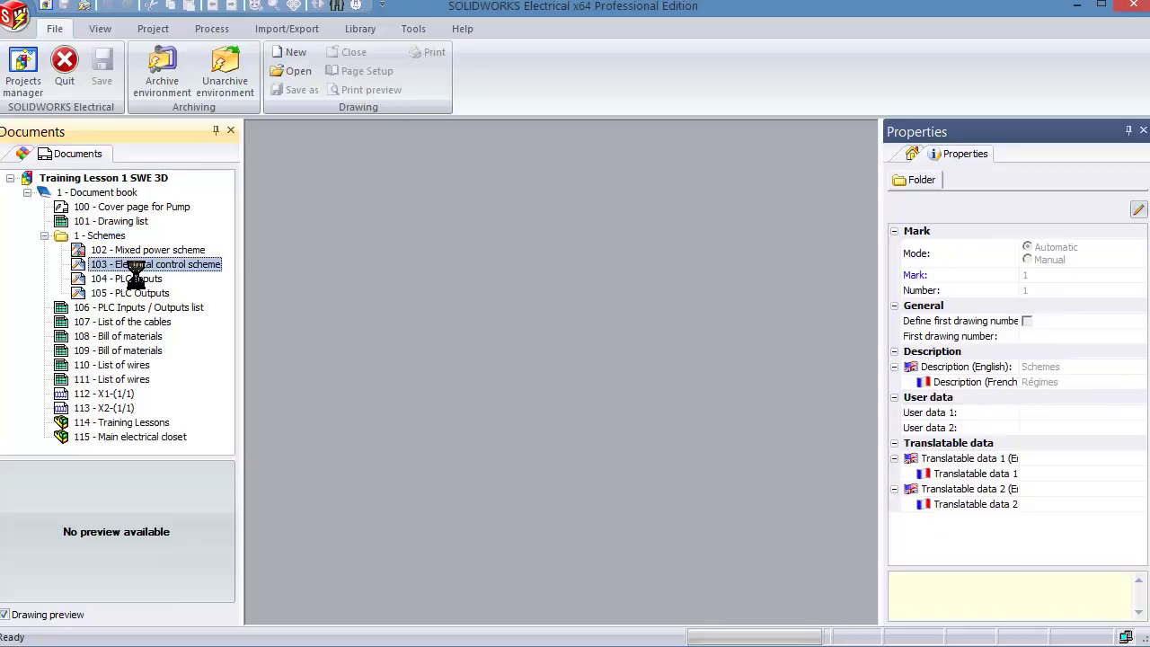
pyautogui.doubleClick(150, 269)
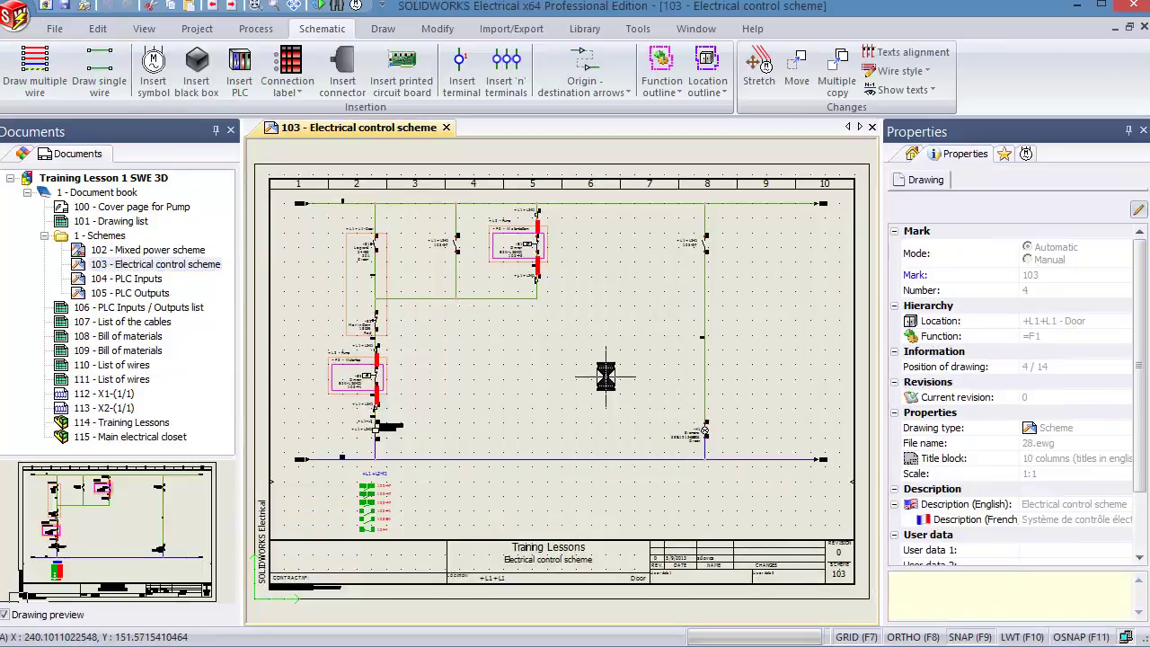
# Copy lamp H1 with its labels, then select drawing 105 - PLC Outputs
pyautogui.scroll(3, 737, 460)
pyautogui.scroll(2, 666, 434)
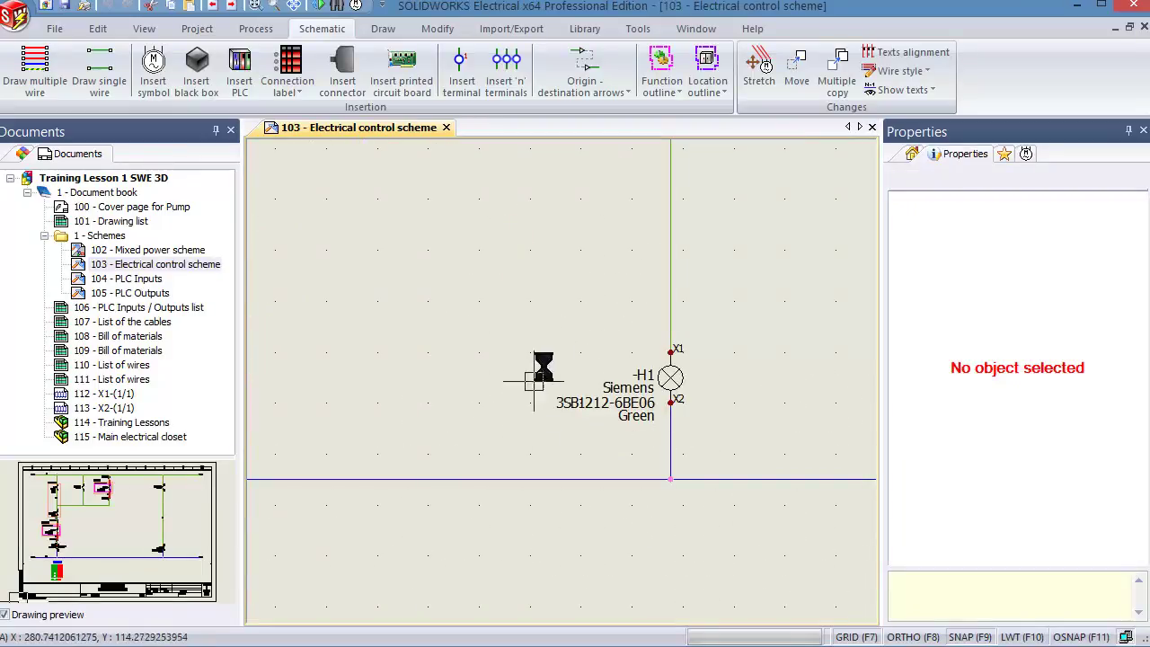
pyautogui.scroll(2, 669, 391)
pyautogui.scroll(-1, 721, 387)
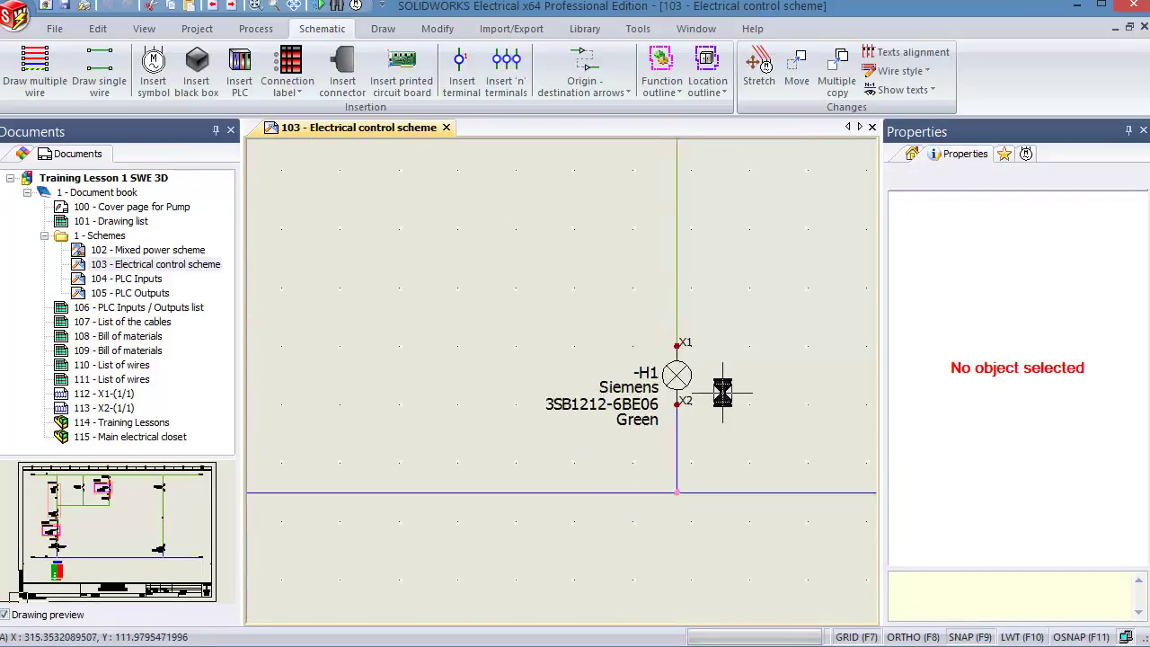
pyautogui.scroll(-1, 725, 390)
pyautogui.scroll(-1, 701, 447)
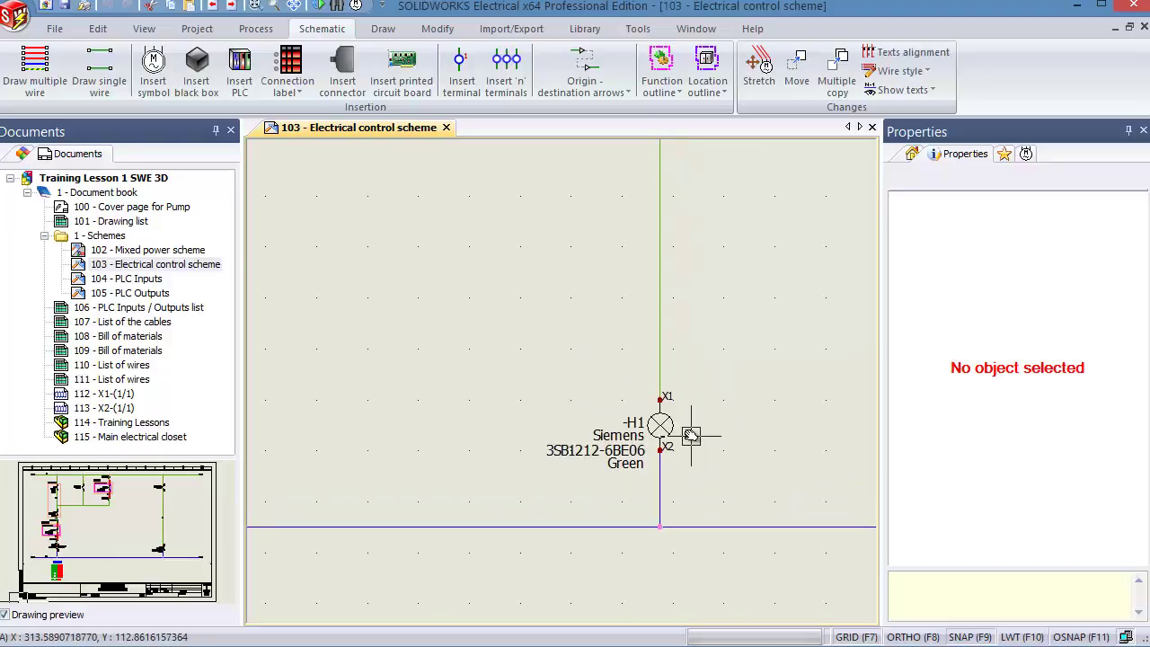
pyautogui.click(719, 494)
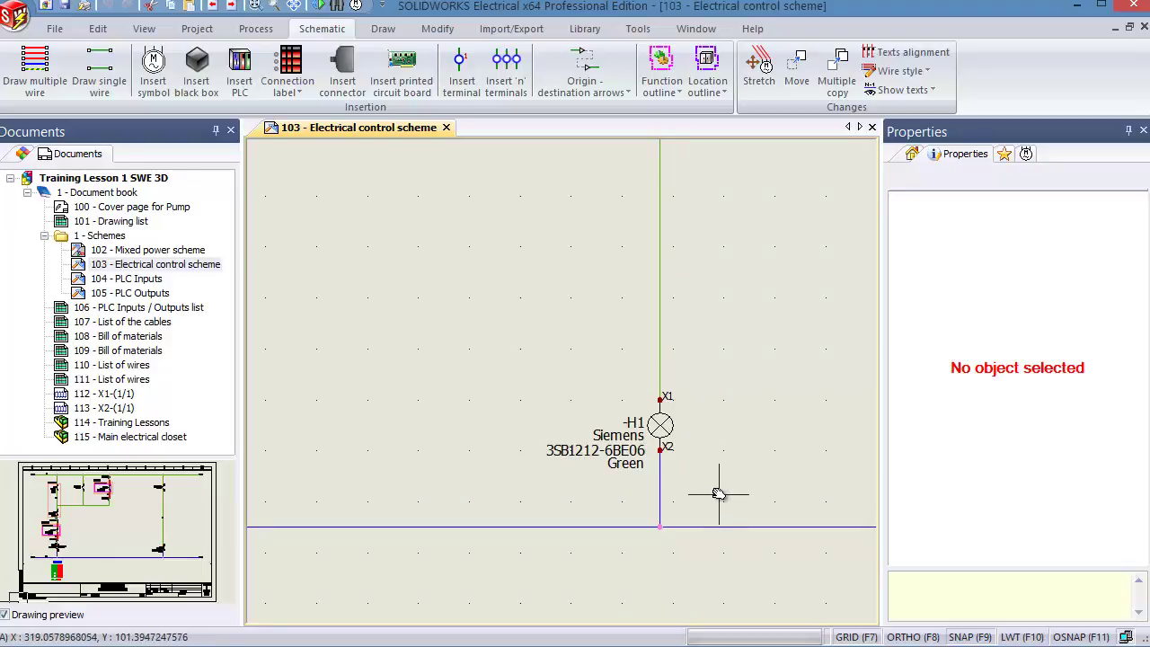
pyautogui.click(542, 340)
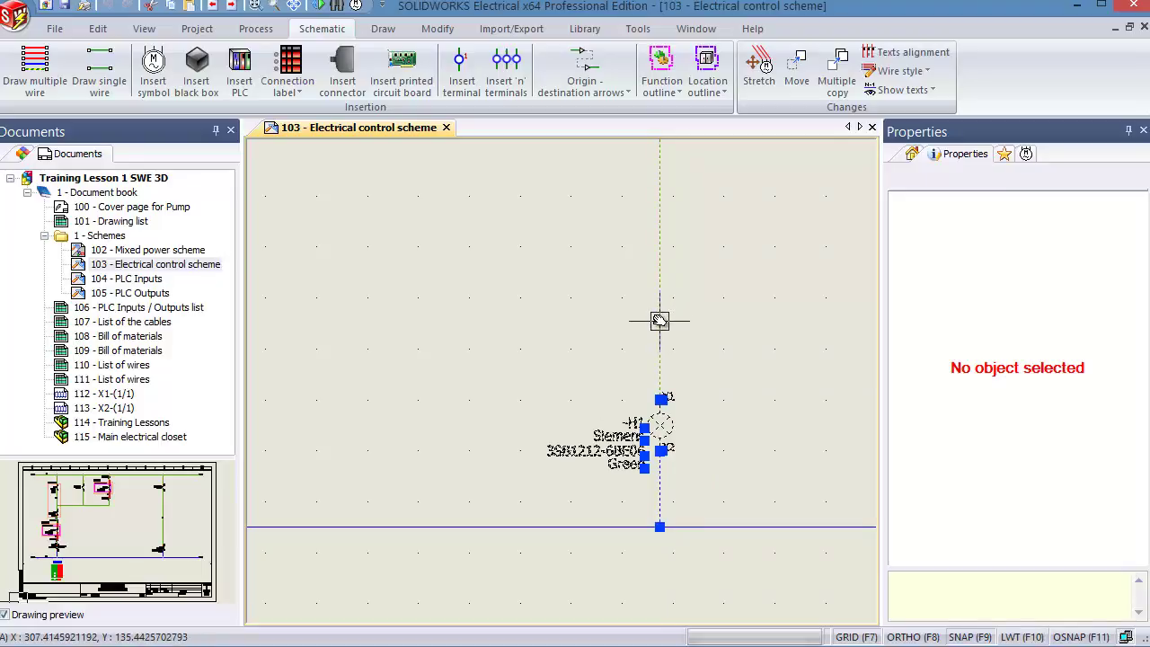
pyautogui.rightClick(660, 321)
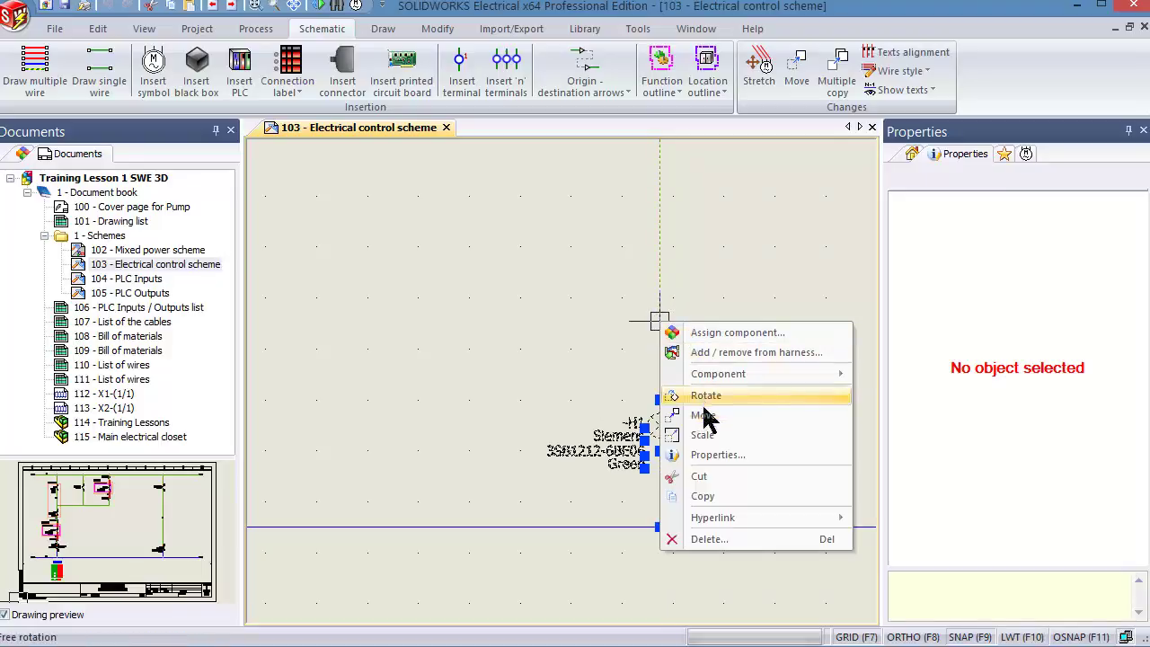
pyautogui.click(715, 496)
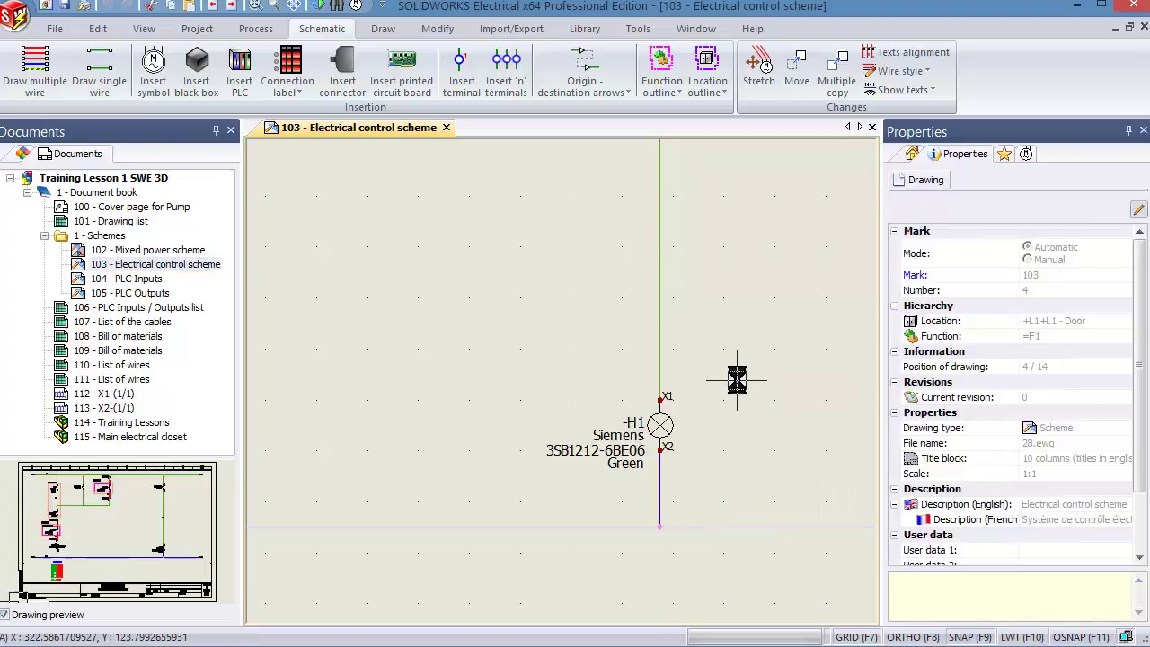
pyautogui.click(165, 299)
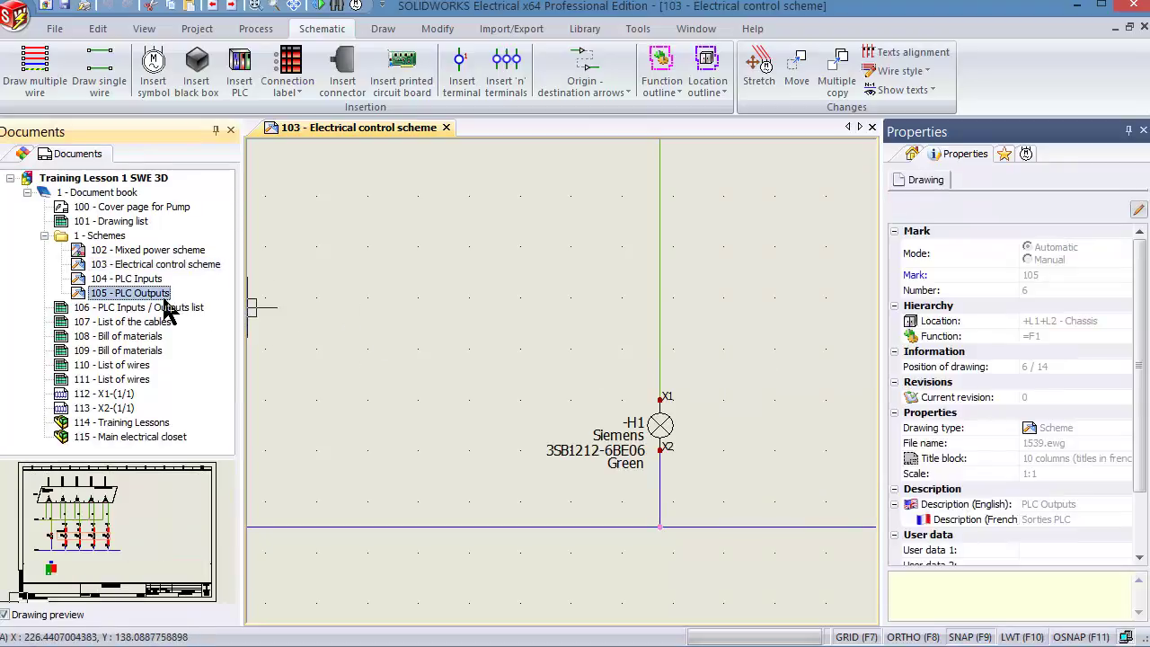
# In drawing 105 - PLC Outputs, paste the lamp as a new mark with Reset Manual Mark
pyautogui.doubleClick(166, 299)
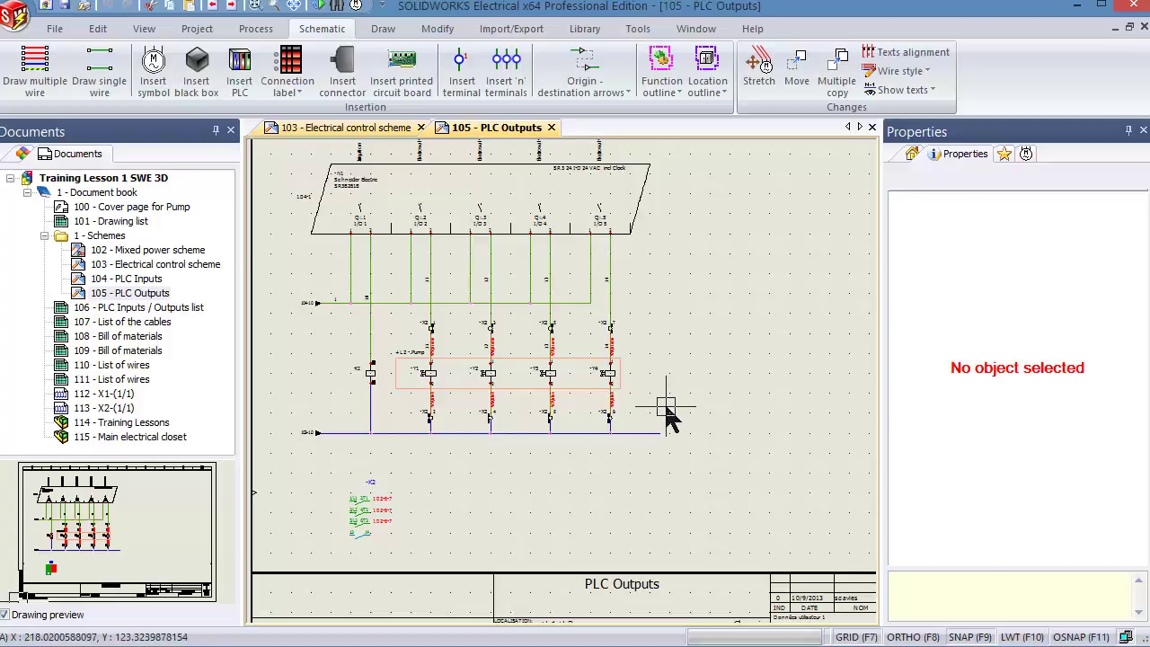
pyautogui.scroll(5, 470, 458)
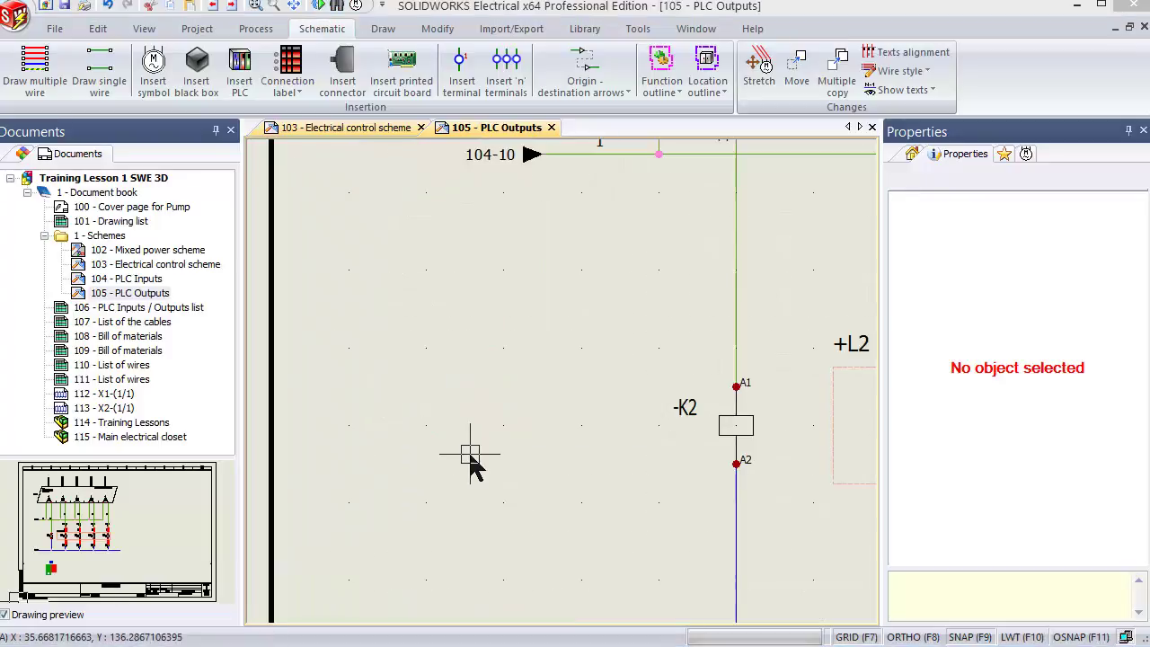
pyautogui.rightClick(406, 379)
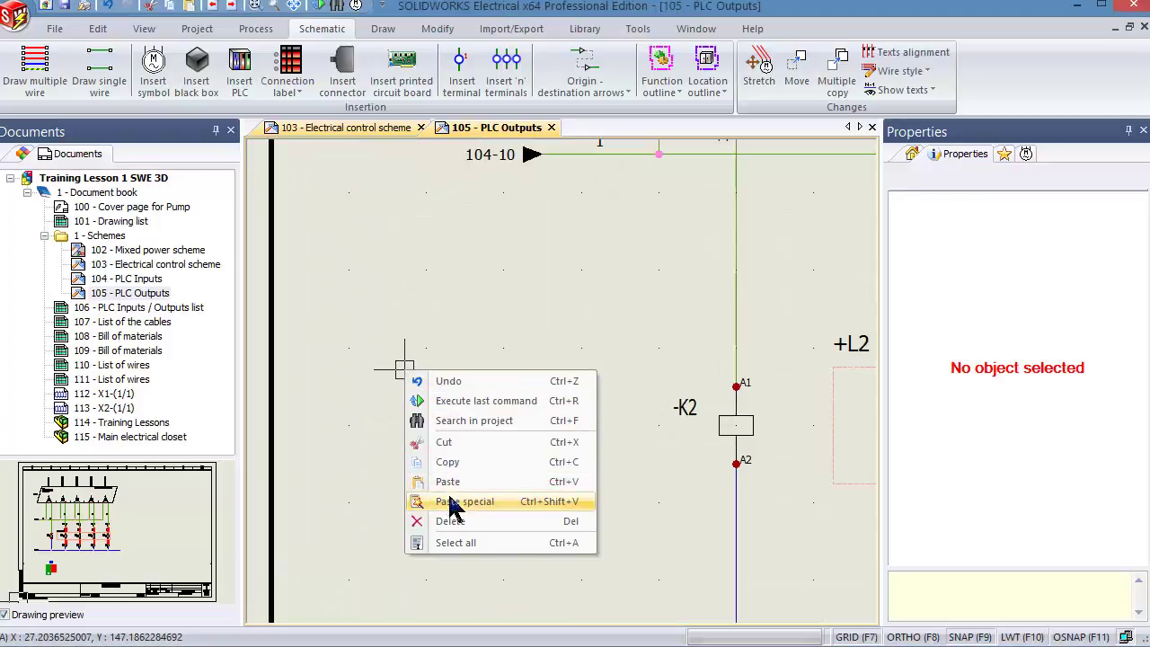
pyautogui.click(519, 502)
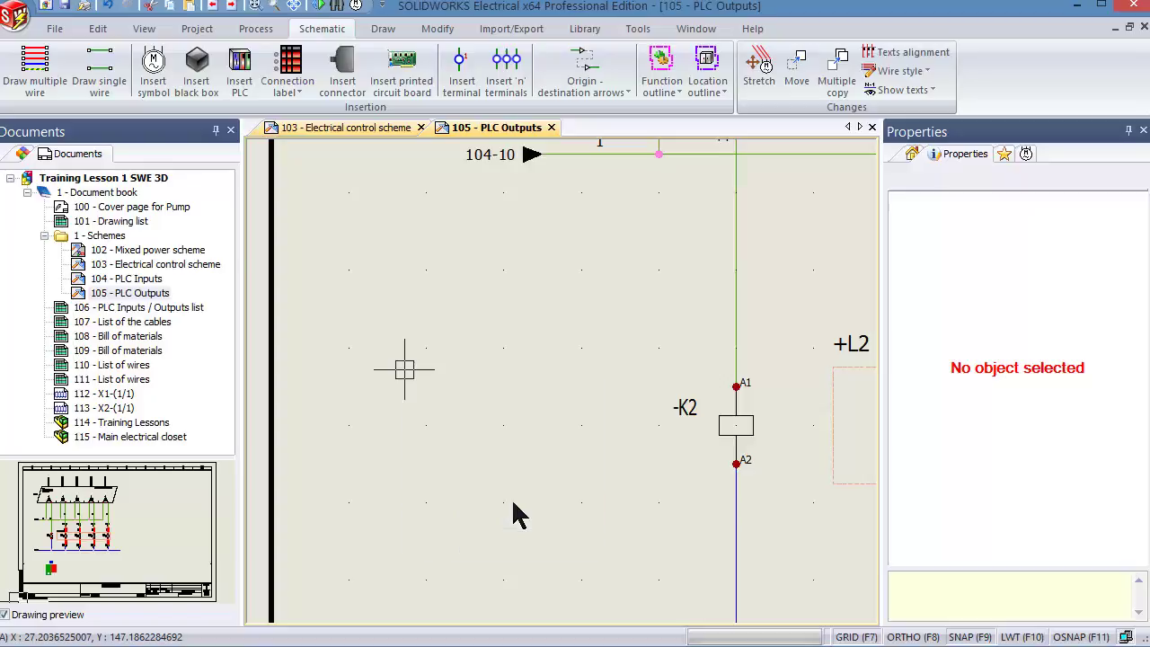
pyautogui.click(406, 580)
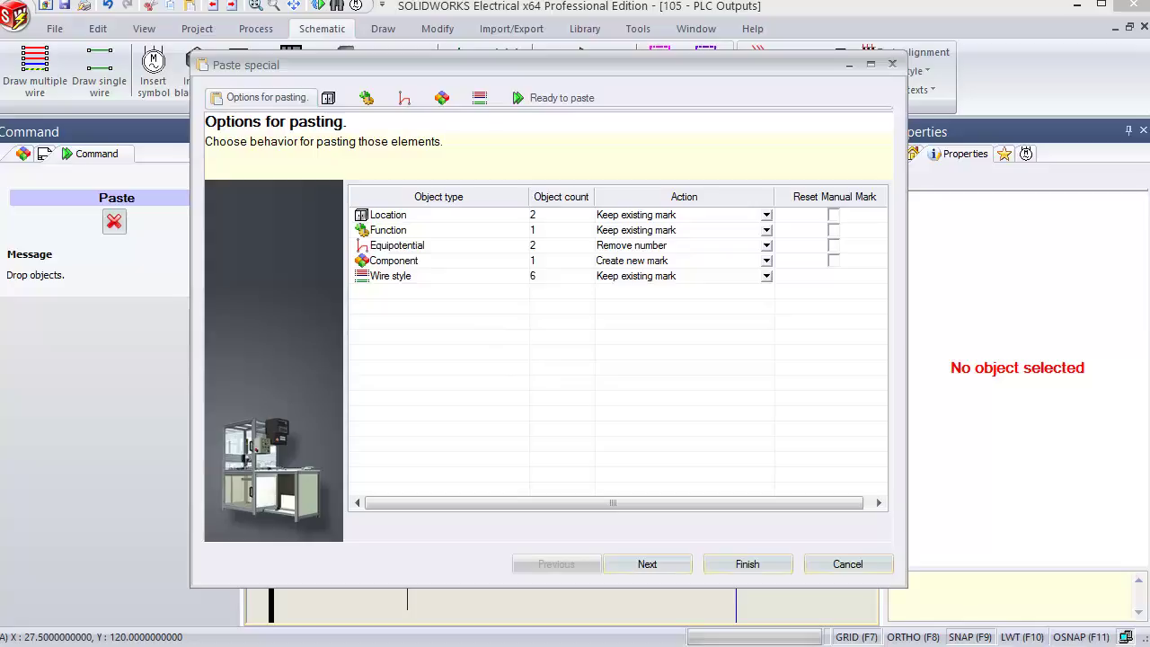
pyautogui.click(401, 261)
pyautogui.click(833, 260)
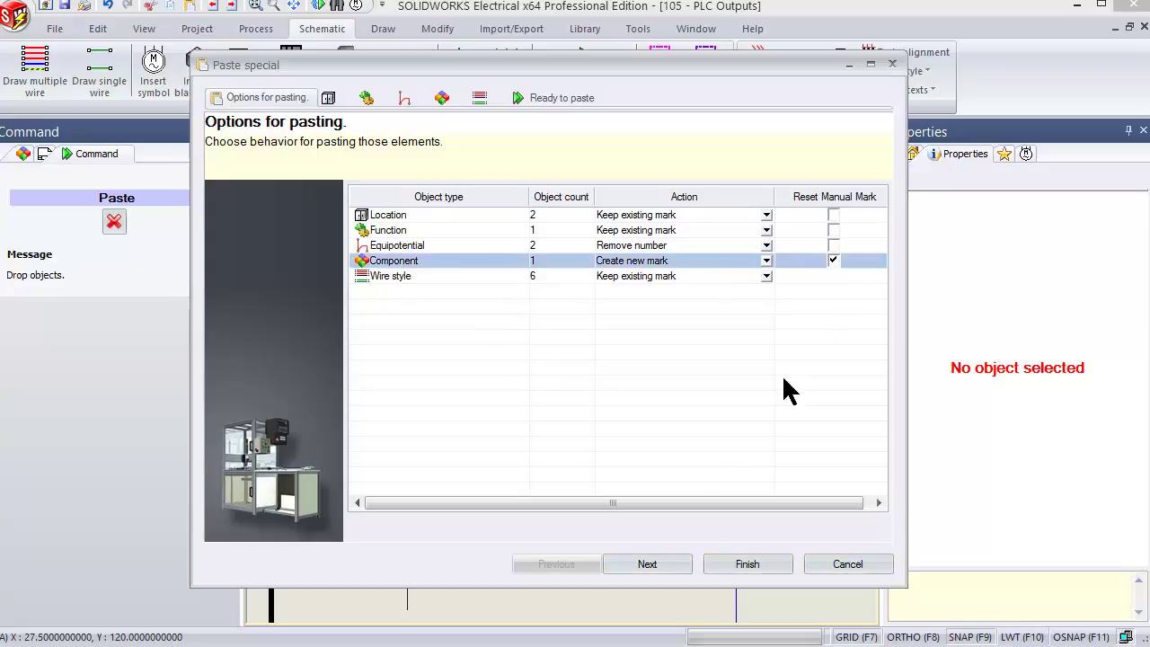
pyautogui.click(726, 563)
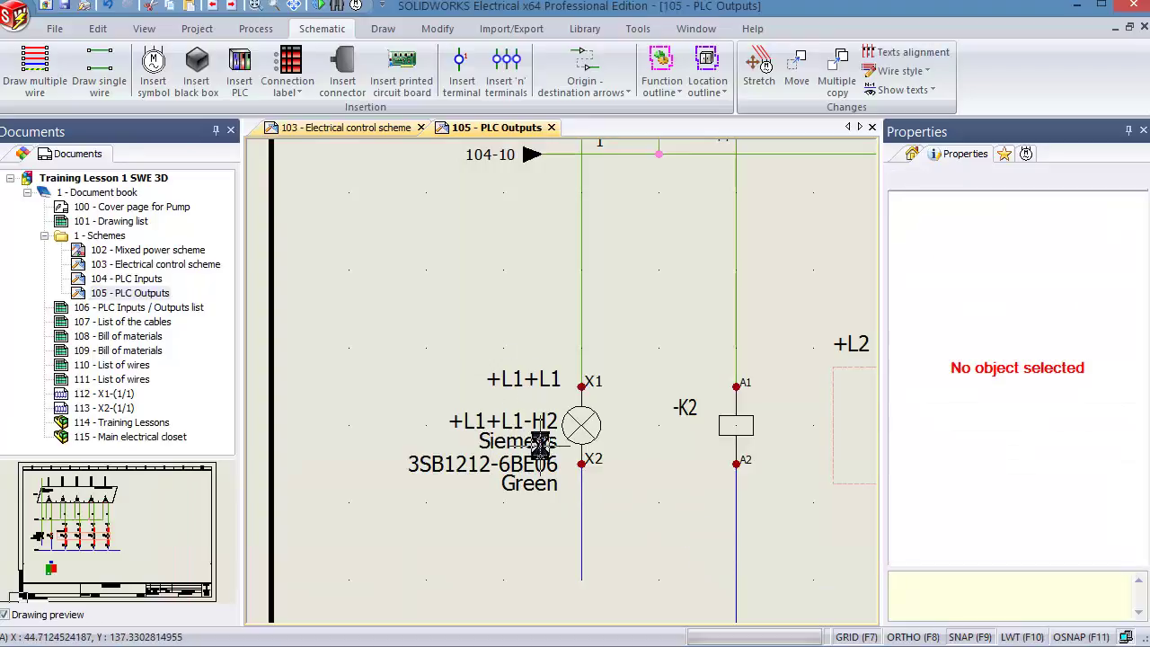
pyautogui.scroll(-1, 557, 440)
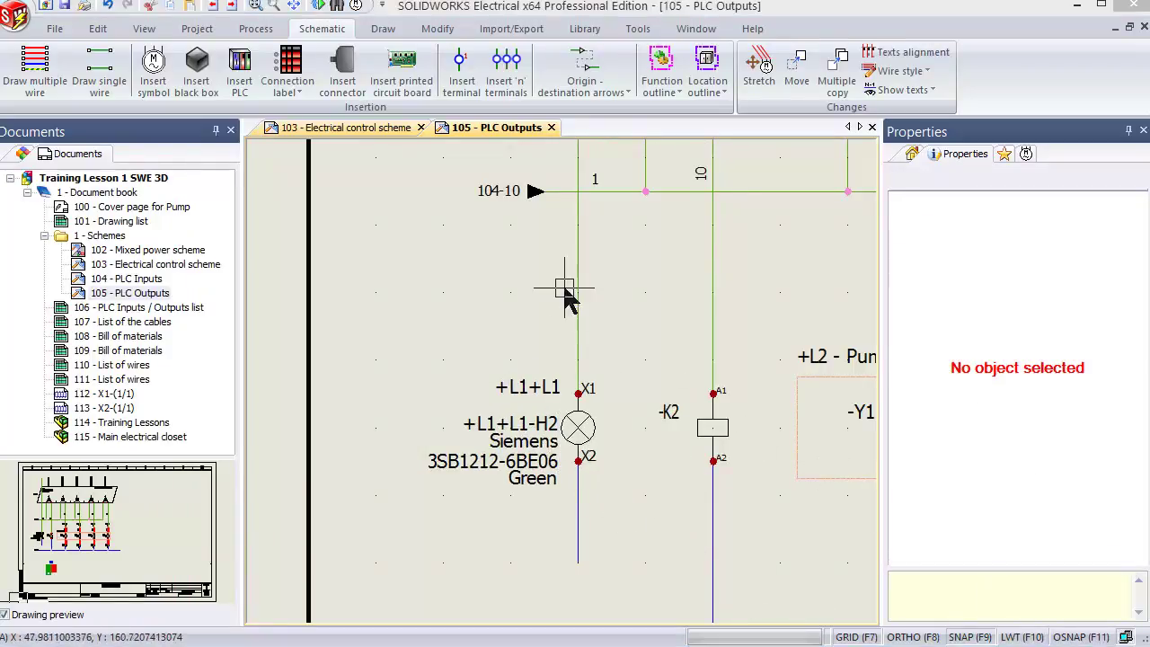
# Place lamp H2 and draw a ~24V AC wire from its line to coil K2's line
pyautogui.click(591, 176)
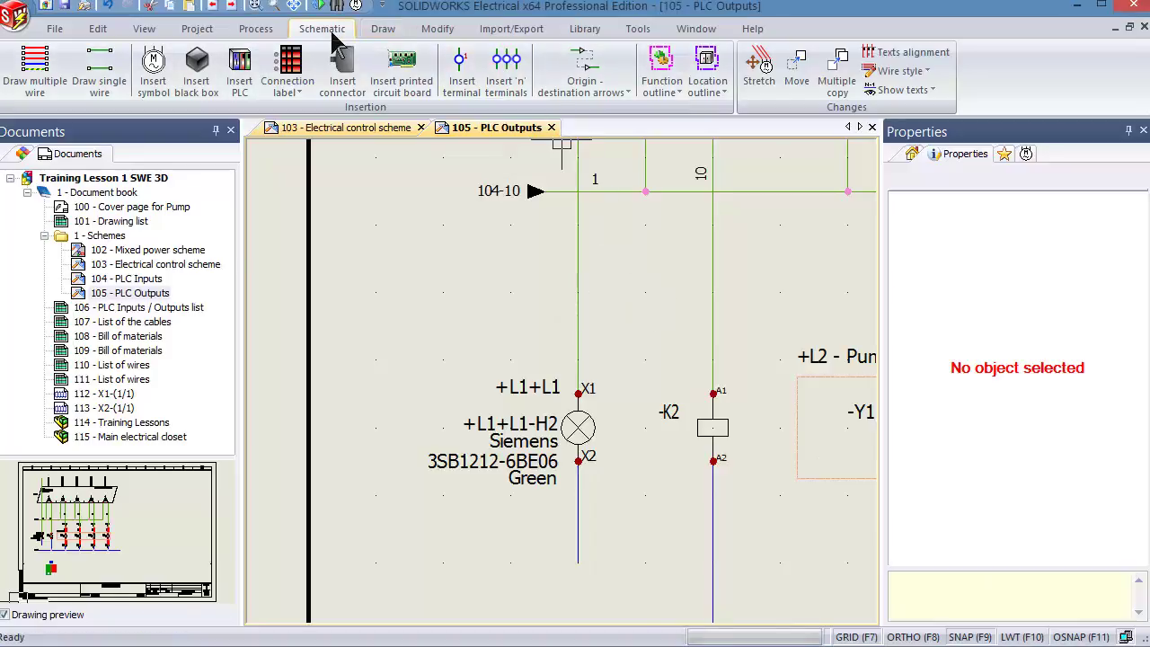
pyautogui.click(108, 68)
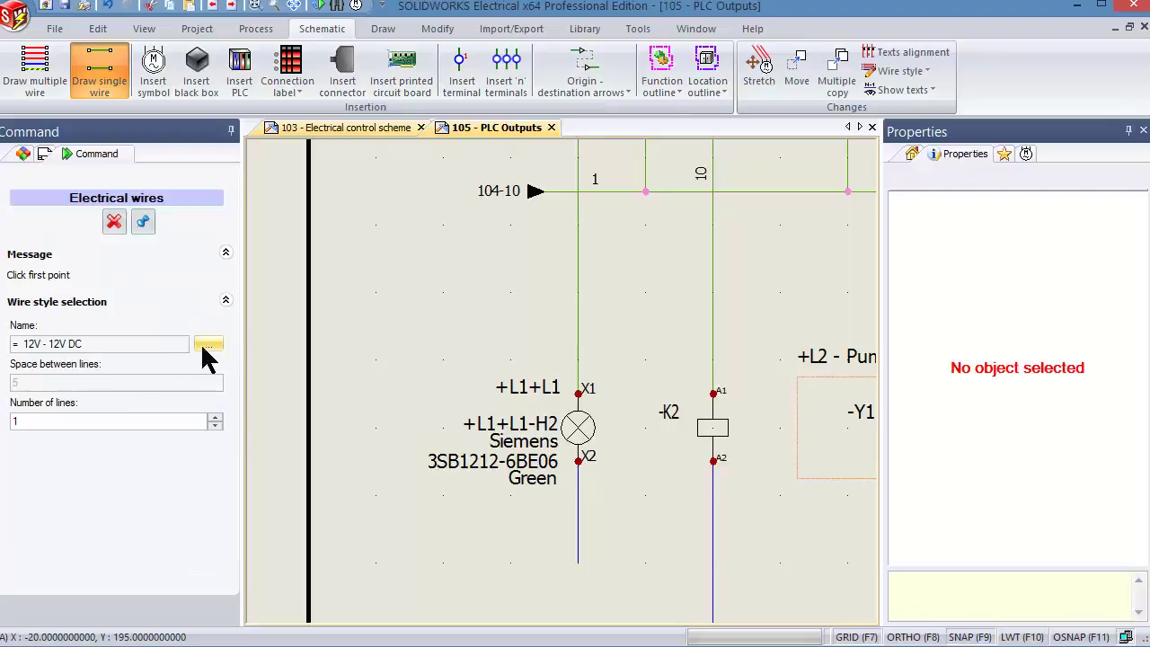
pyautogui.click(203, 348)
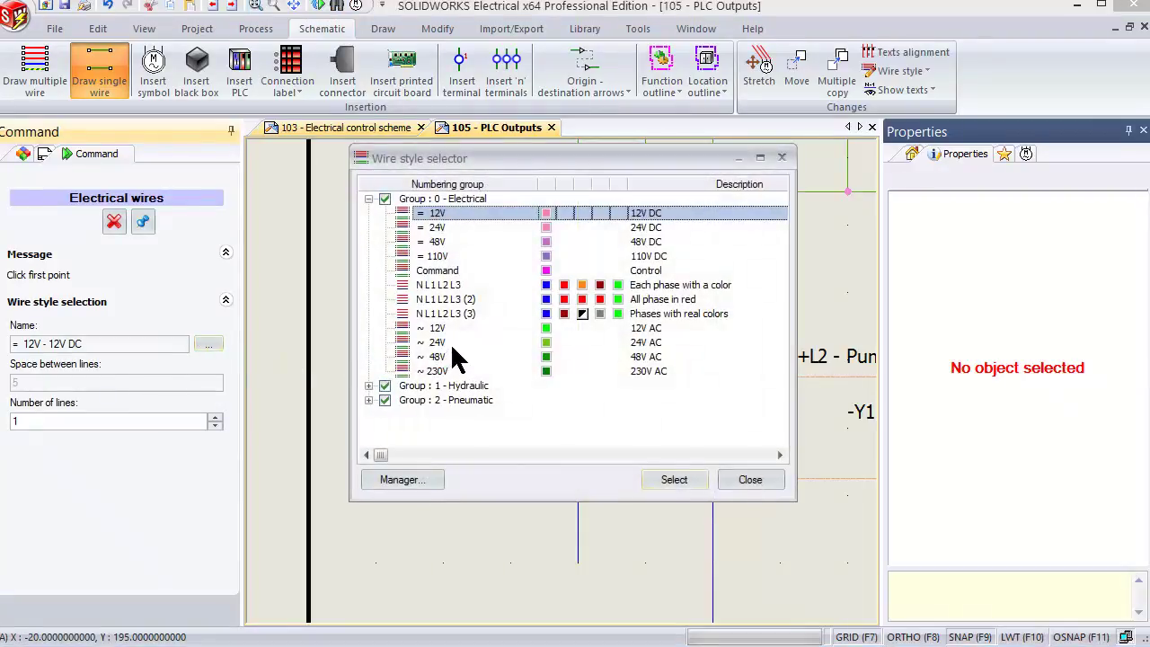
pyautogui.click(452, 345)
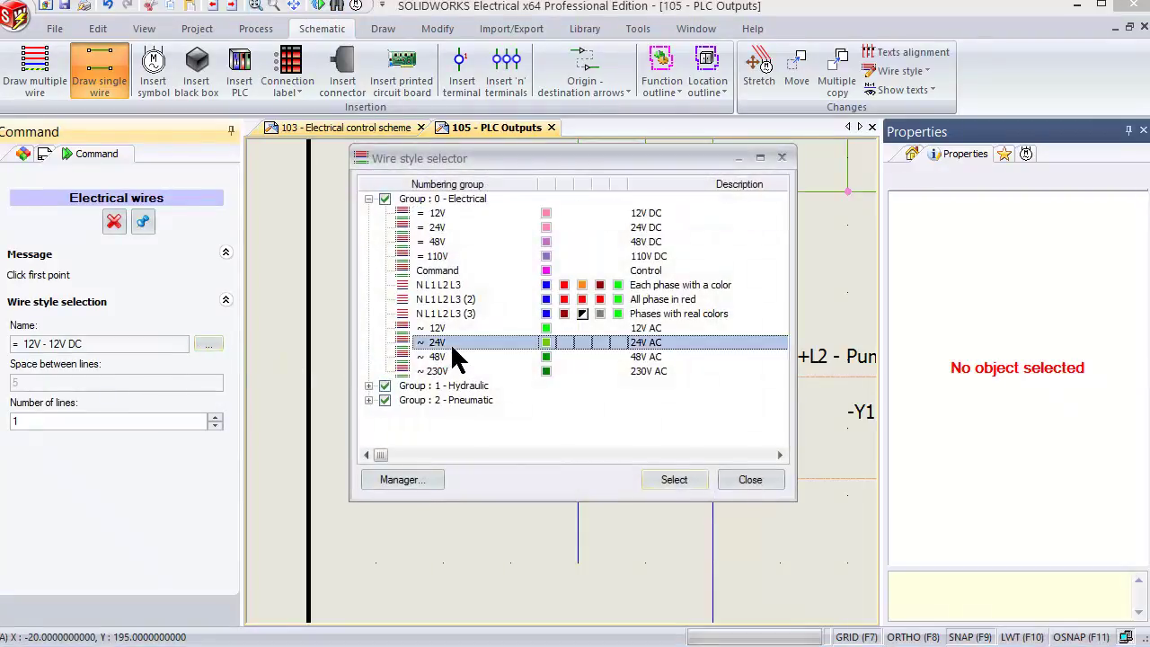
pyautogui.click(674, 480)
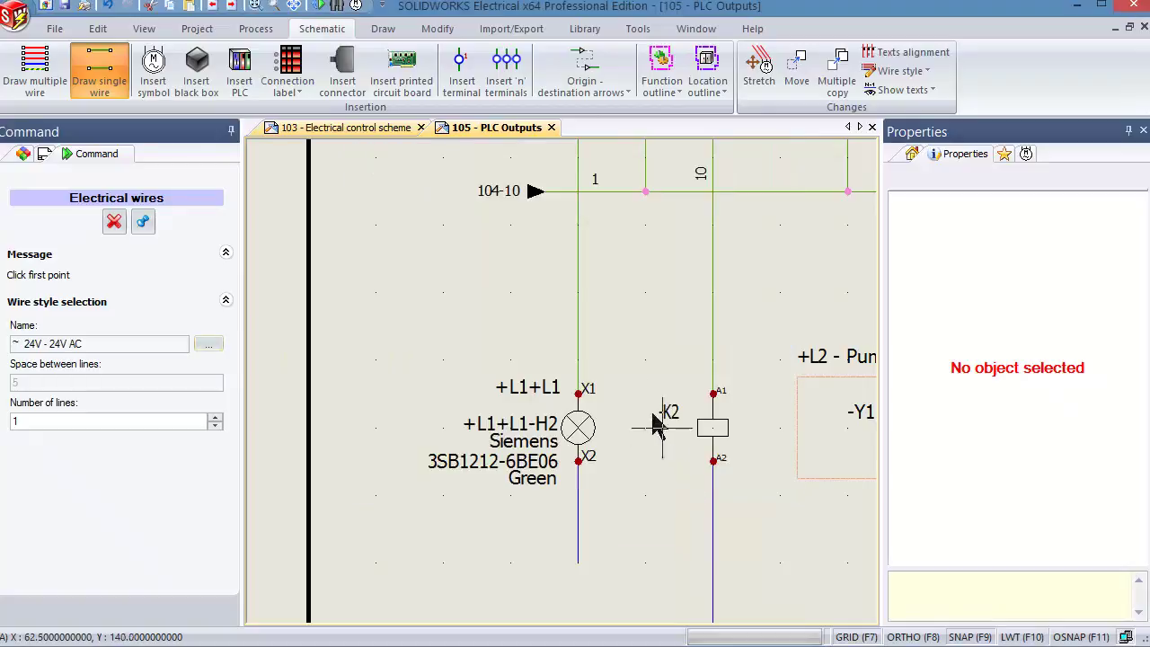
pyautogui.click(577, 293)
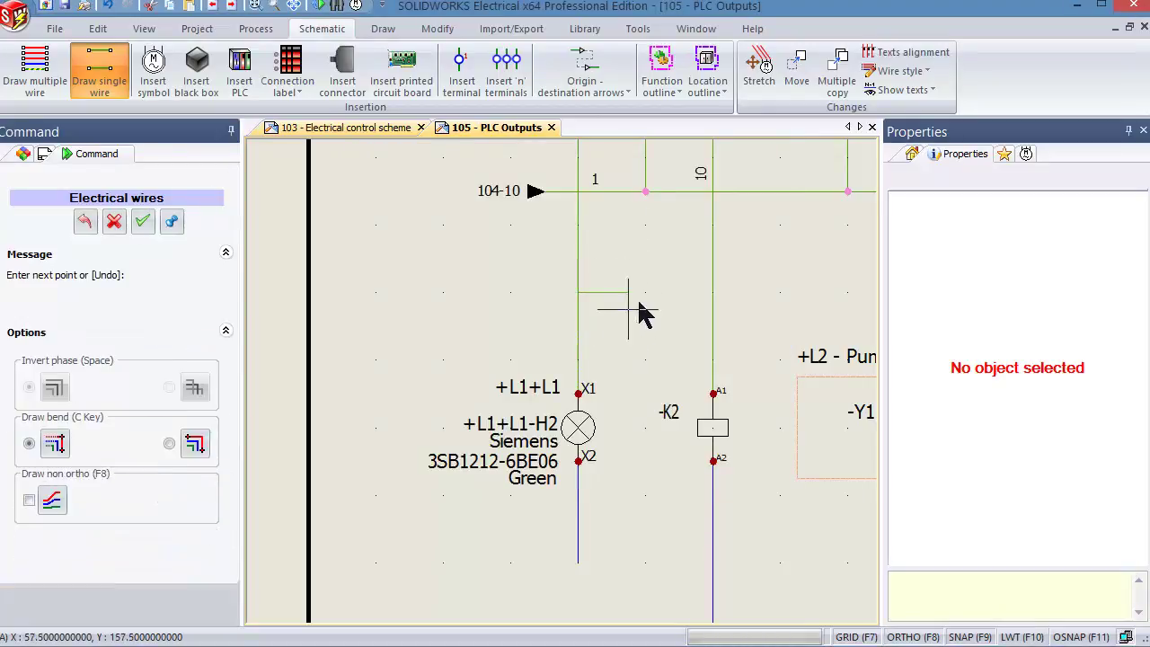
pyautogui.click(712, 293)
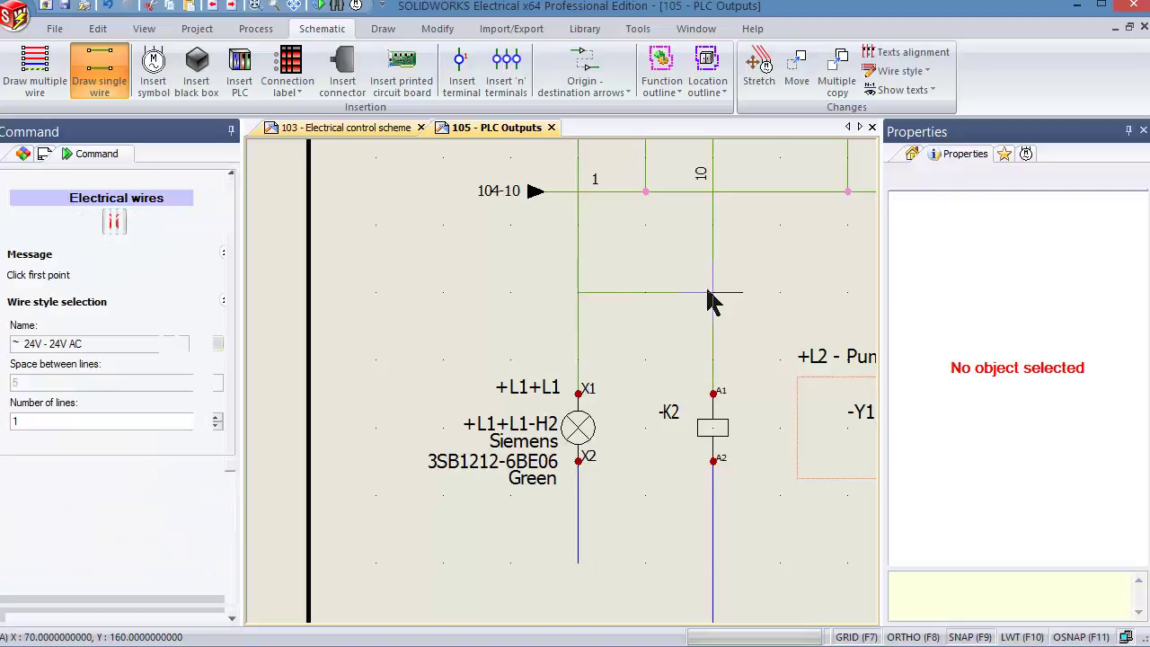
pyautogui.press('Escape')
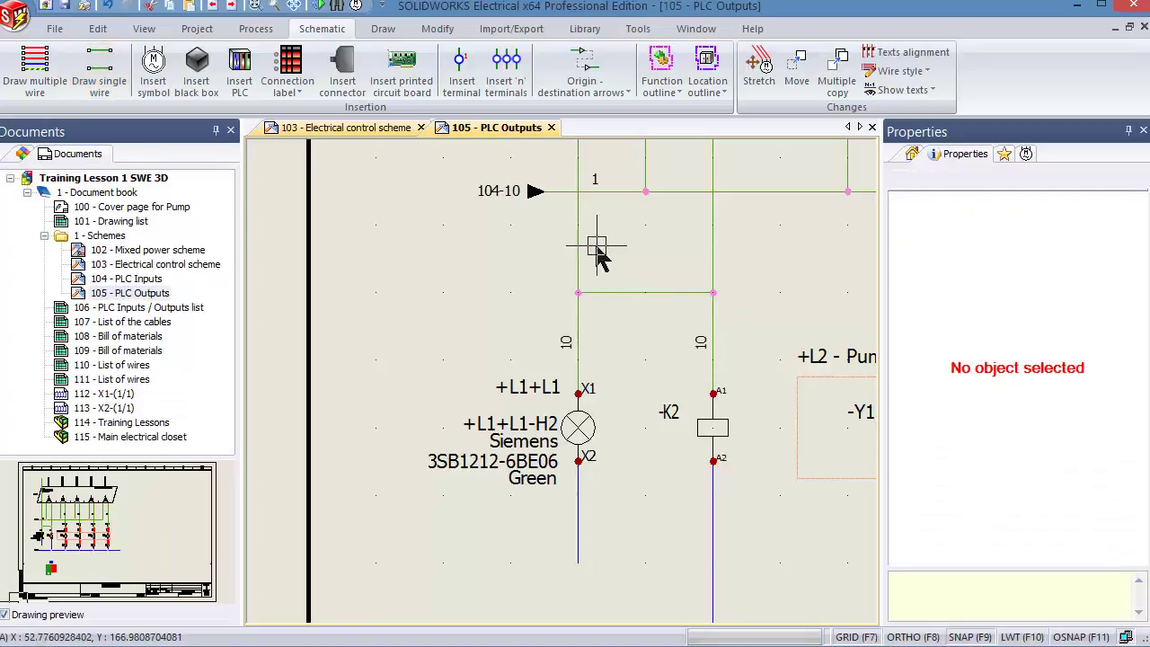
# Delete the wire stub above lamp H2 and centre the lamp and coil in view
pyautogui.click(578, 259)
pyautogui.press('Delete')
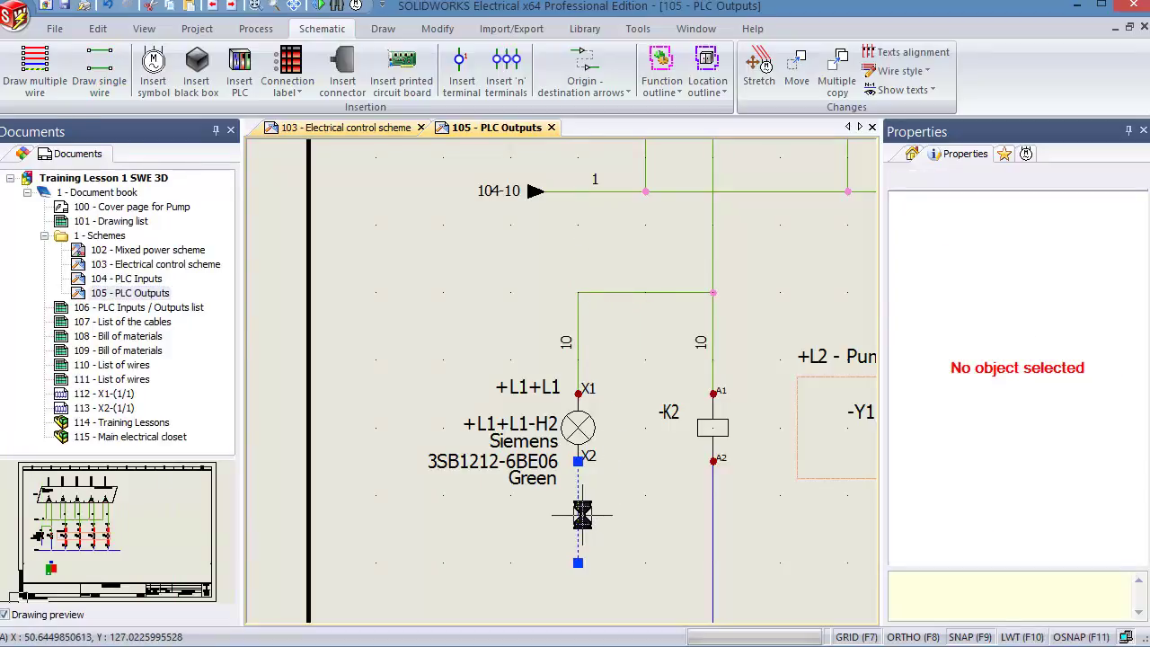
pyautogui.scroll(-1, 582, 514)
pyautogui.scroll(-1, 580, 499)
pyautogui.scroll(-1, 578, 482)
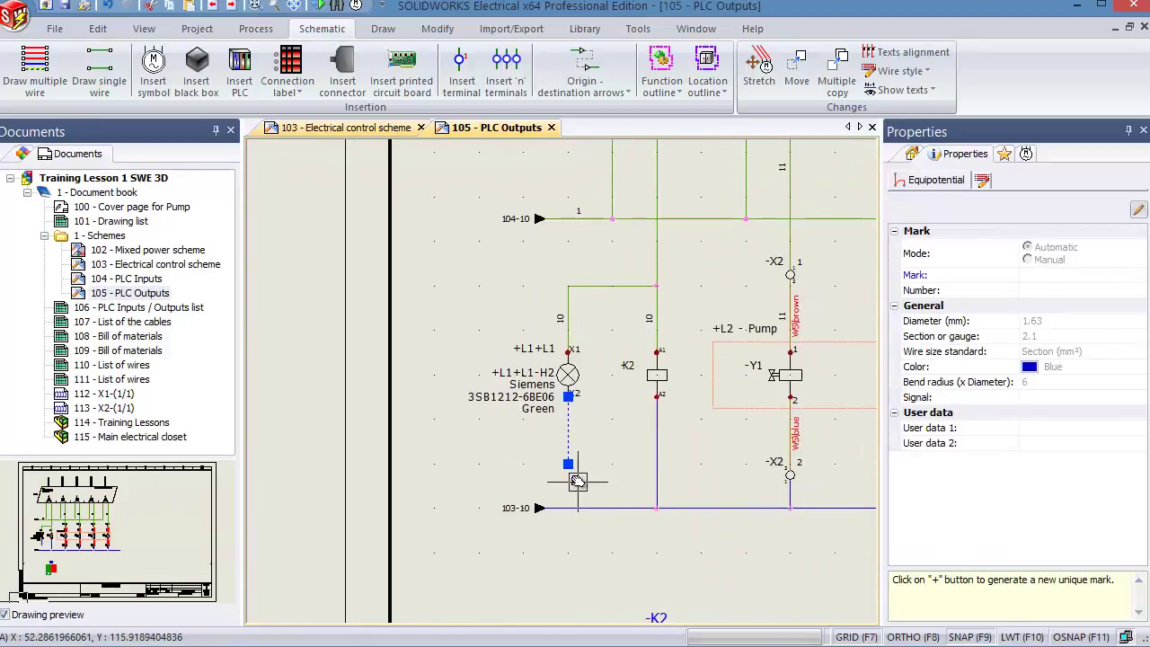
pyautogui.scroll(2, 578, 481)
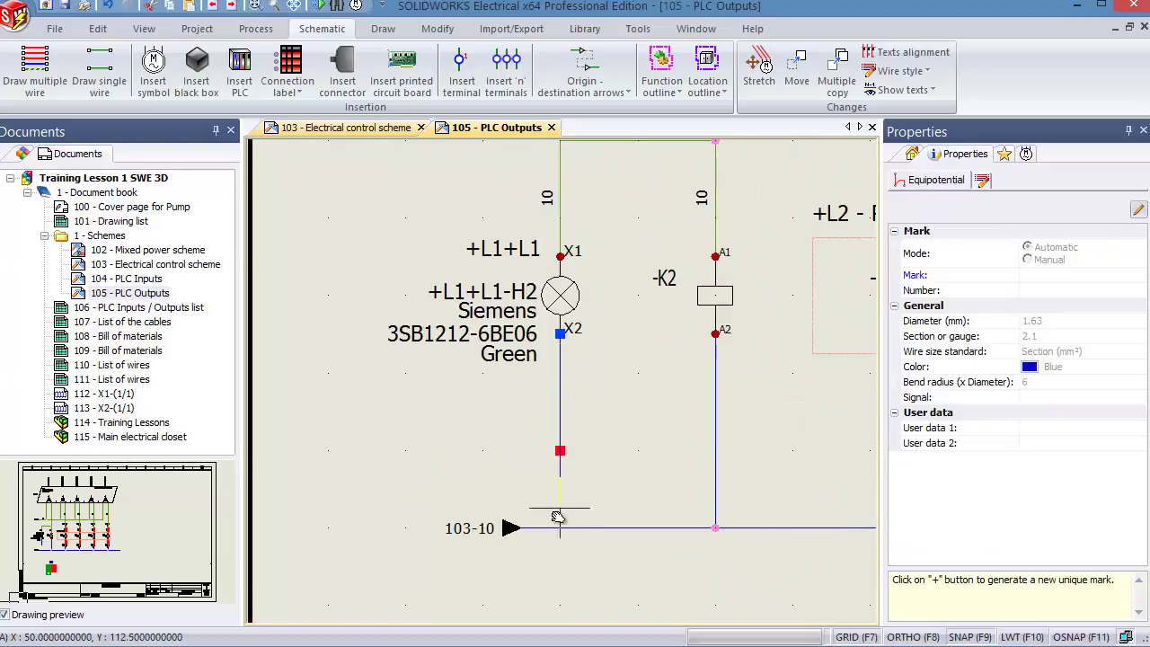
pyautogui.press('Escape')
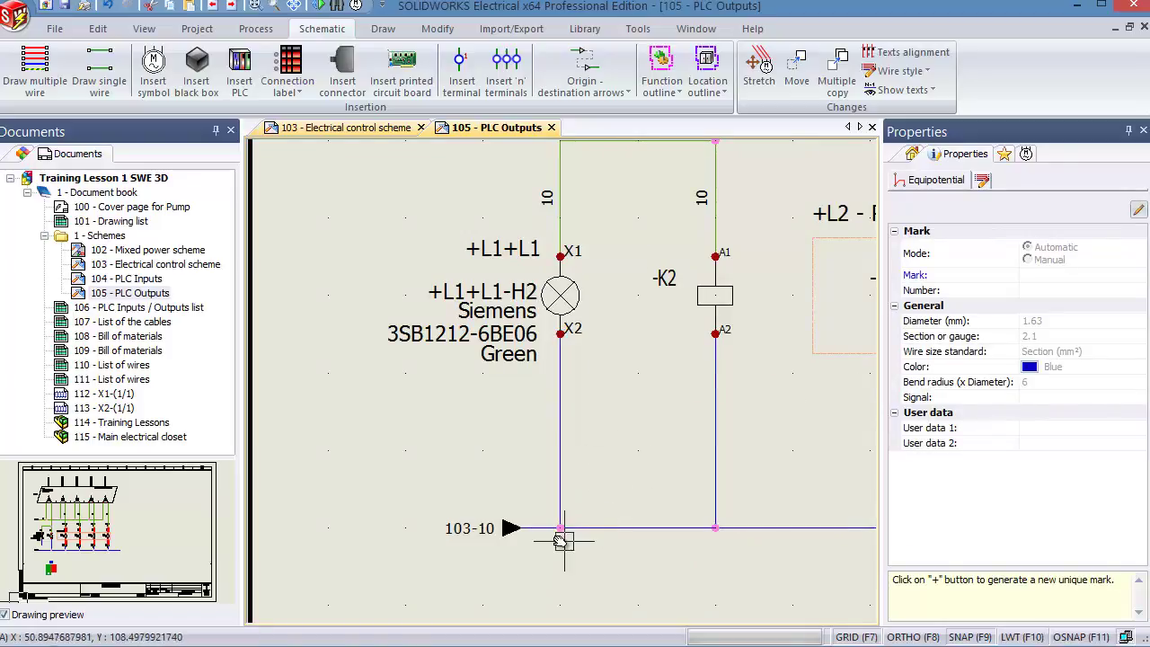
pyautogui.moveTo(665, 382); pyautogui.dragTo(647, 451, button='middle')
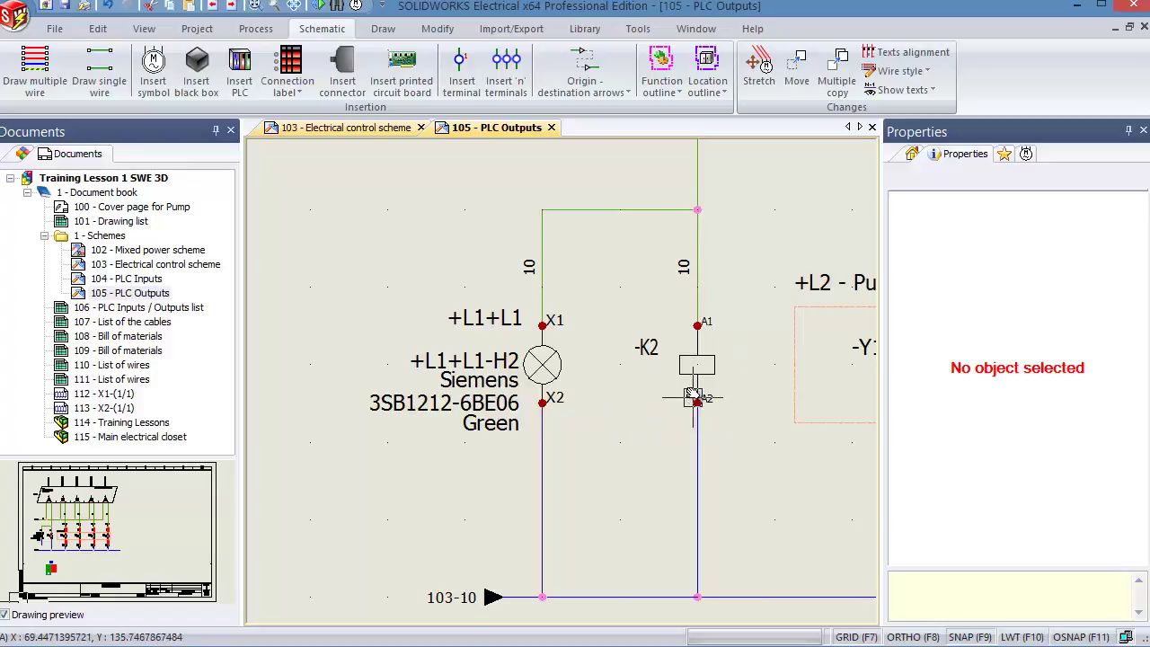
# Update coil K2's symbol, applying it to the selected component only
pyautogui.click(688, 367)
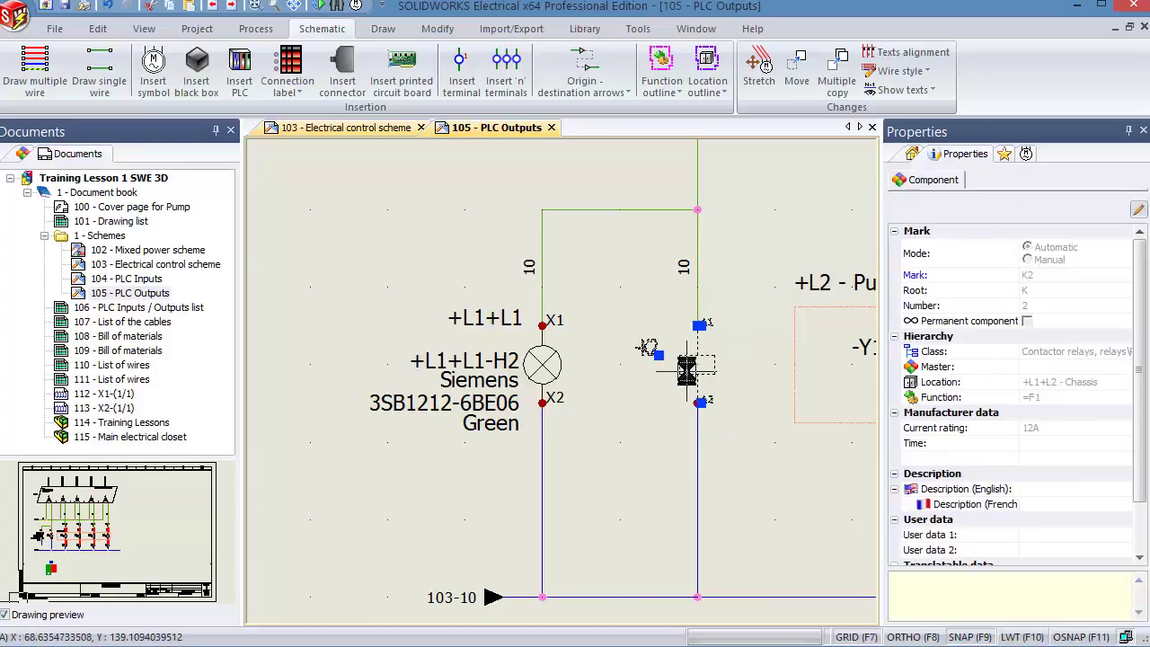
pyautogui.rightClick(687, 369)
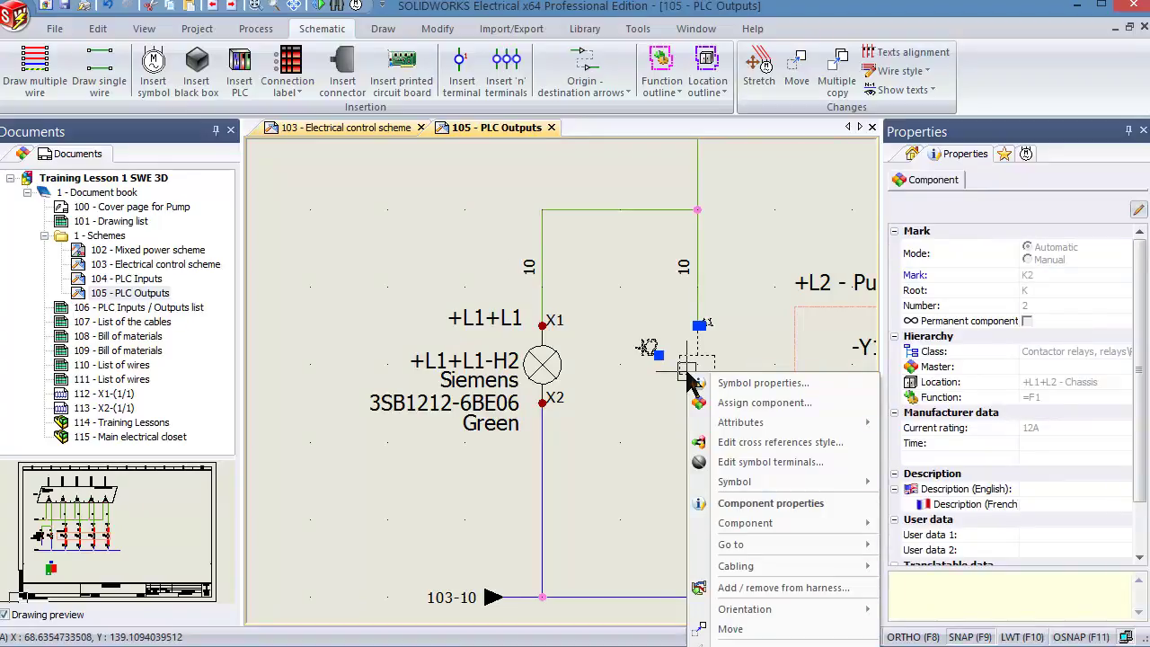
pyautogui.moveTo(734, 482)
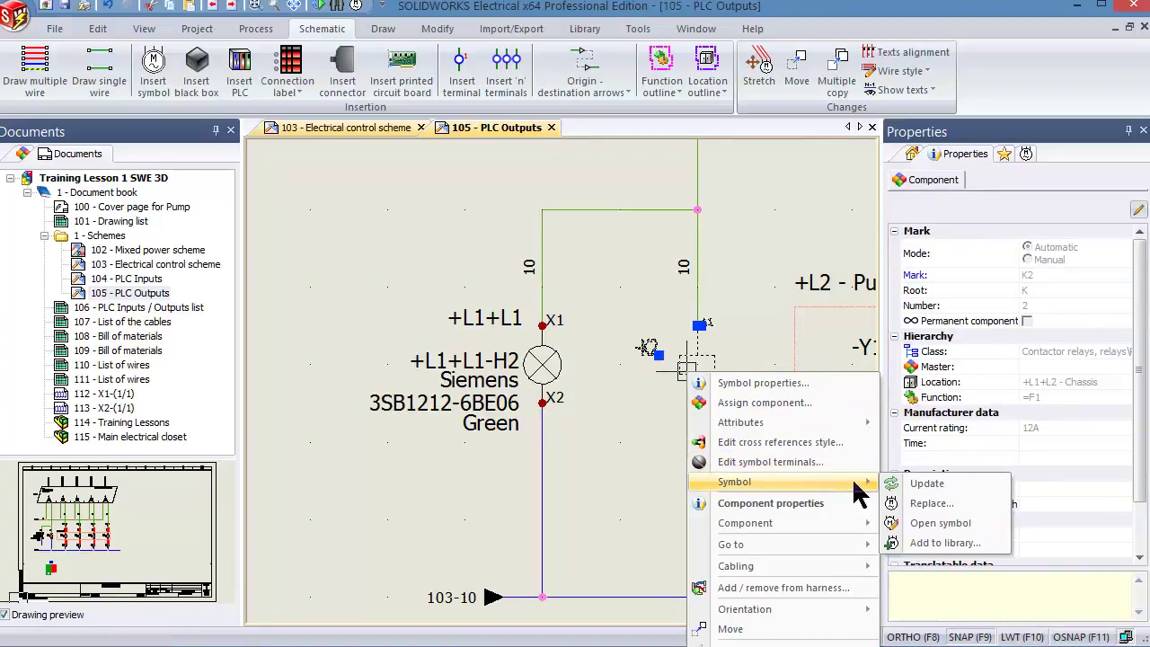
pyautogui.click(925, 484)
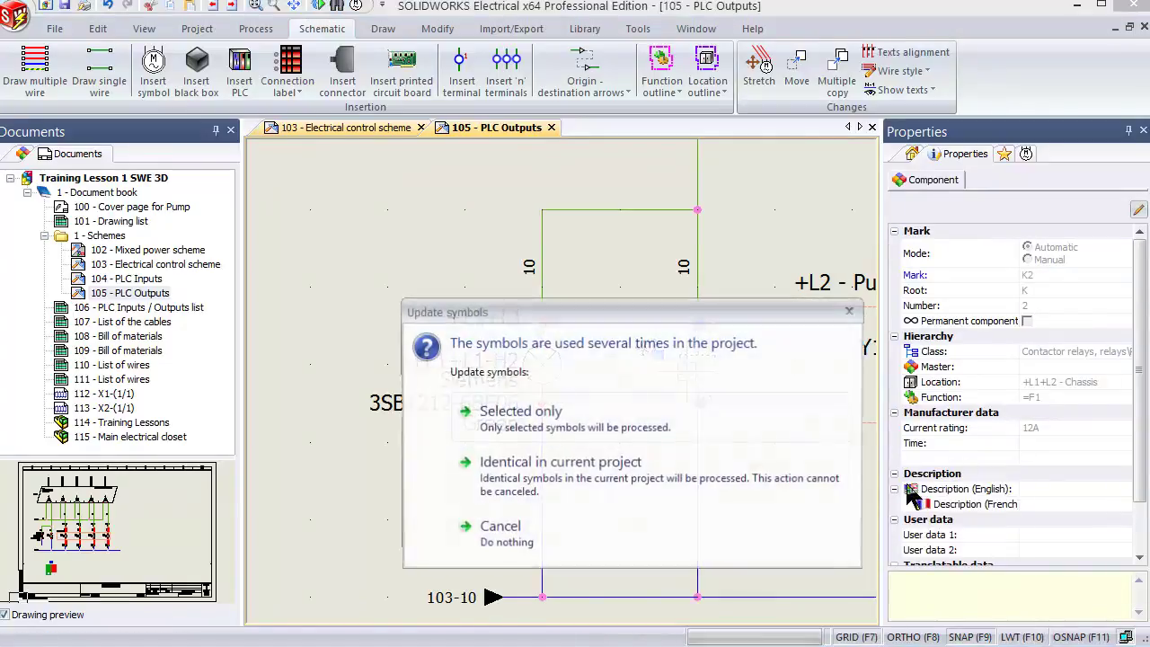
pyautogui.click(629, 435)
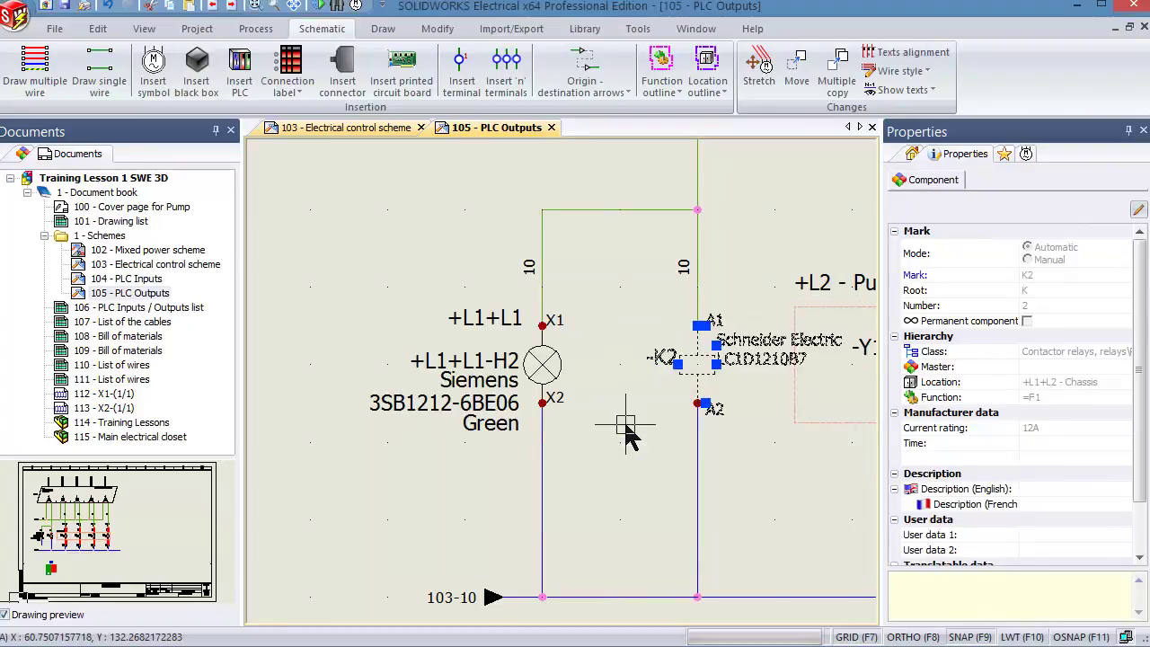
pyautogui.click(629, 485)
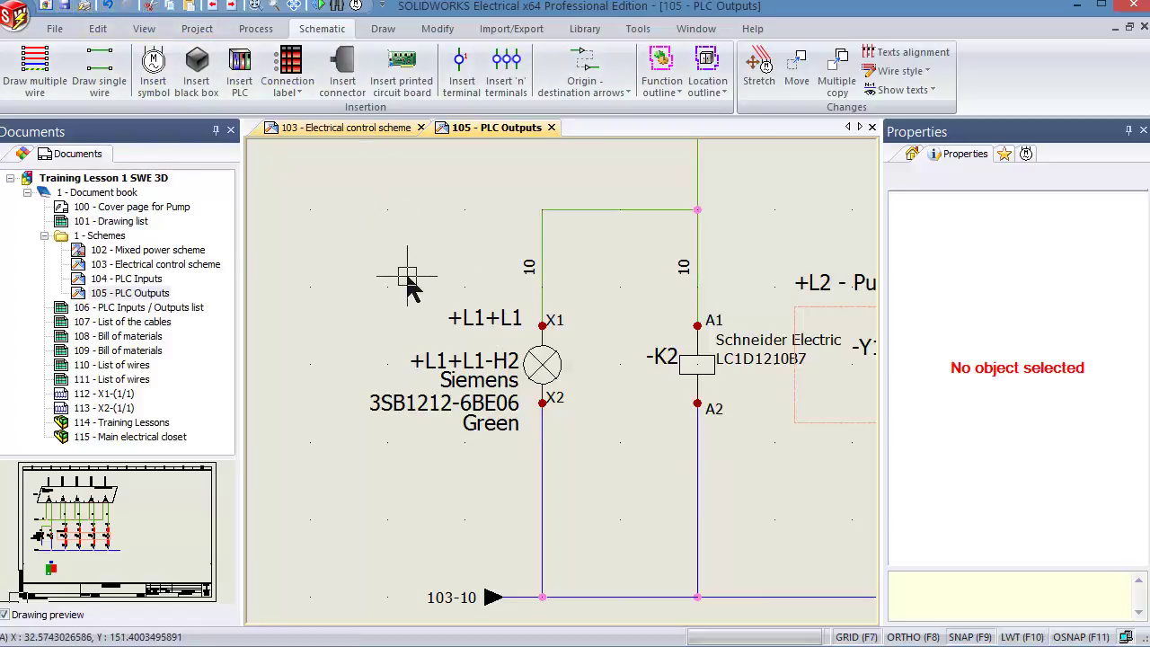
# In the Electrical 3D tree, hide inserted components and expand Door > =F1-H2 to its indicator
pyautogui.click(1082, 5)
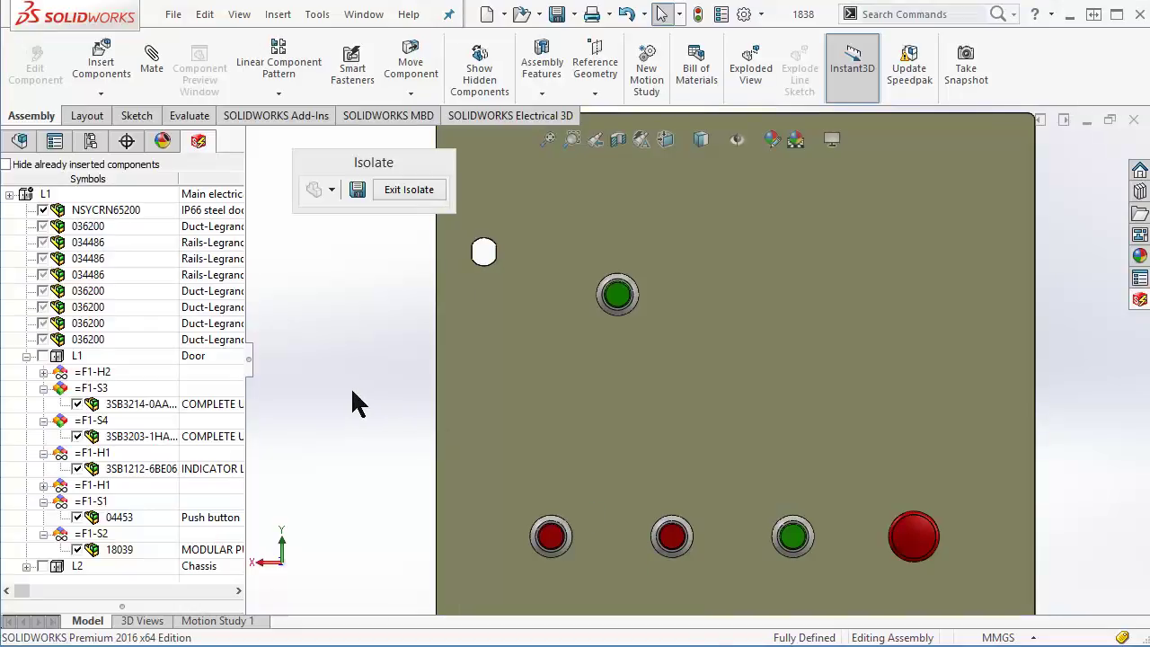
pyautogui.click(6, 165)
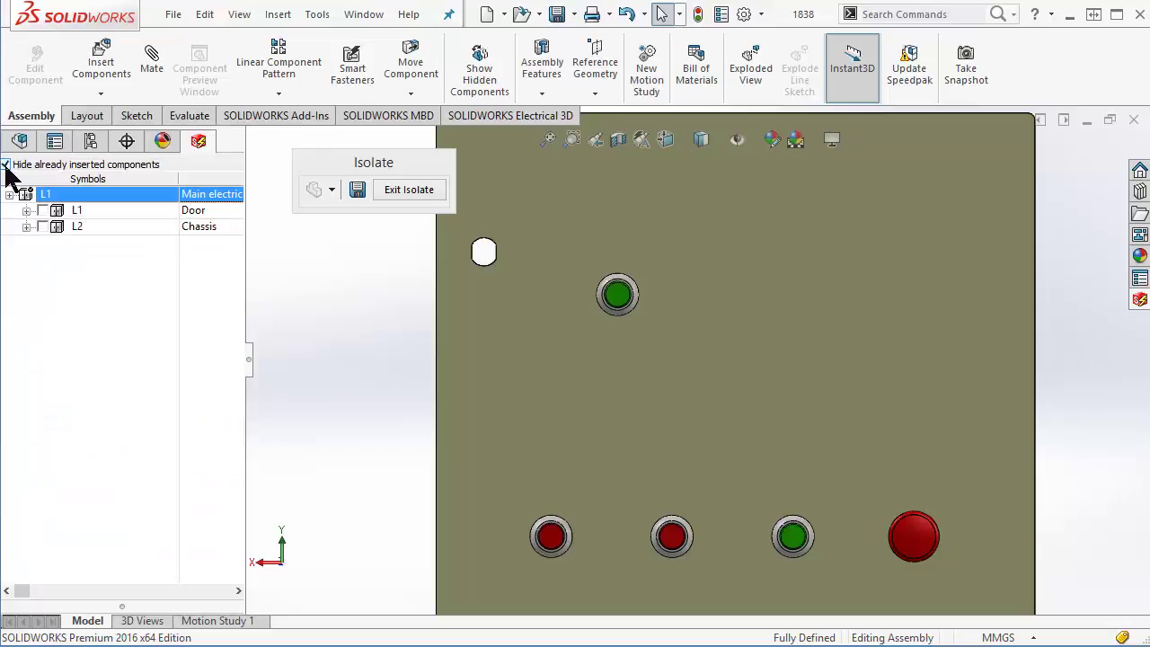
pyautogui.click(5, 165)
pyautogui.click(6, 165)
pyautogui.click(26, 211)
pyautogui.click(51, 303)
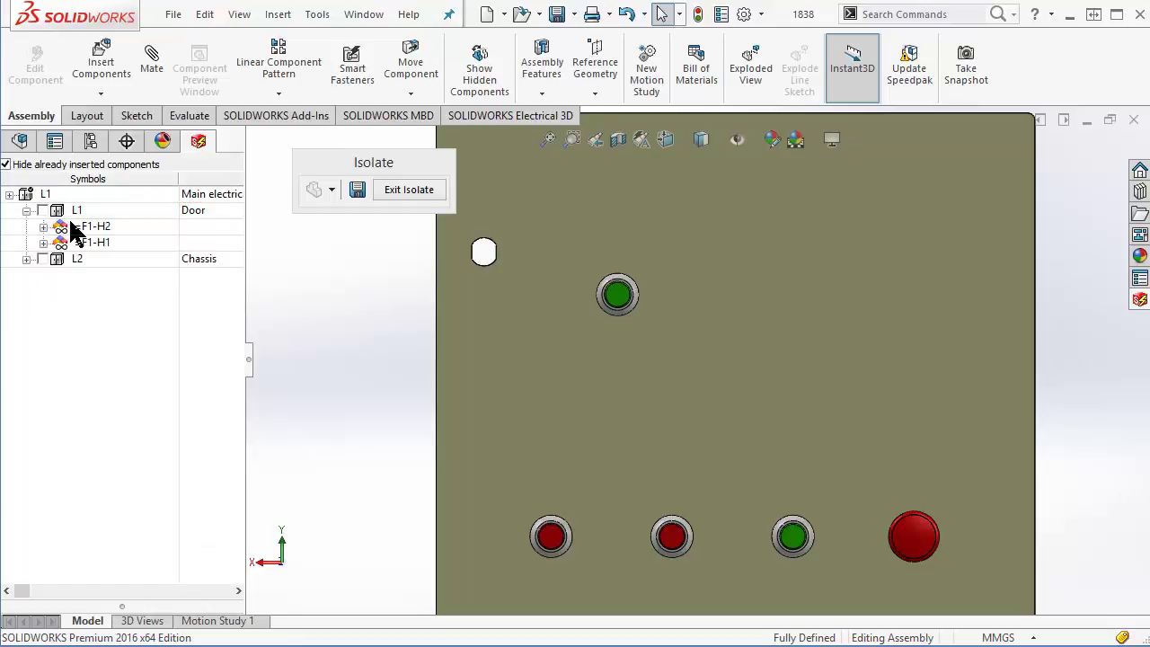
pyautogui.click(59, 228)
pyautogui.click(43, 227)
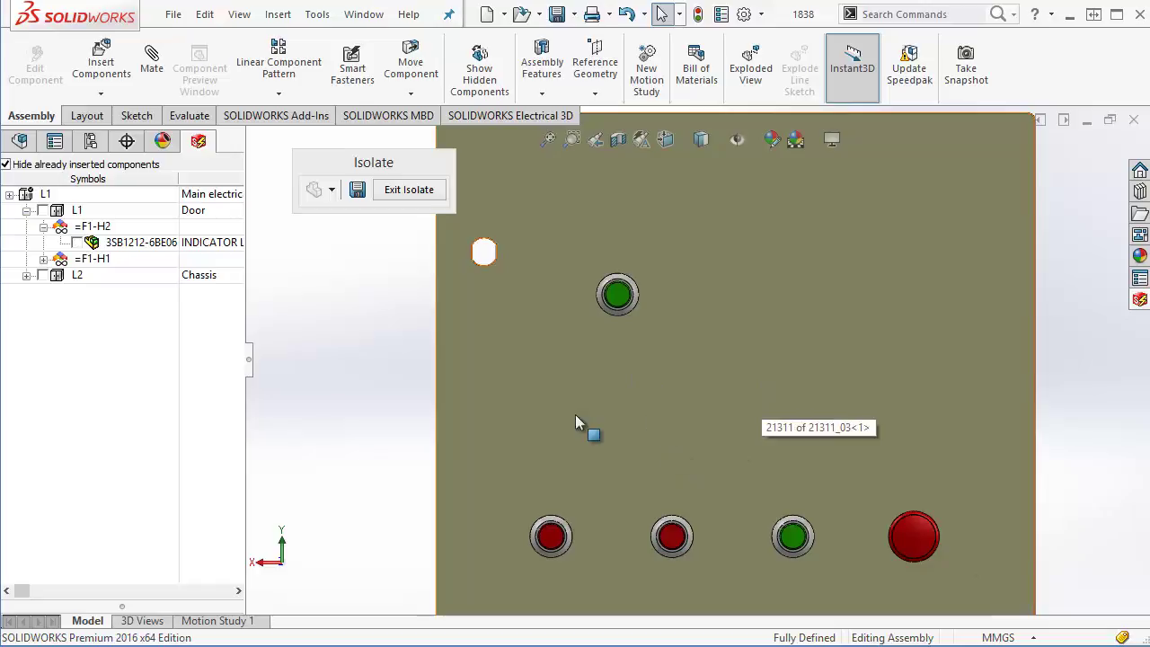
# Show component origins and open the door's Sketch4 for editing
pyautogui.click(754, 150)
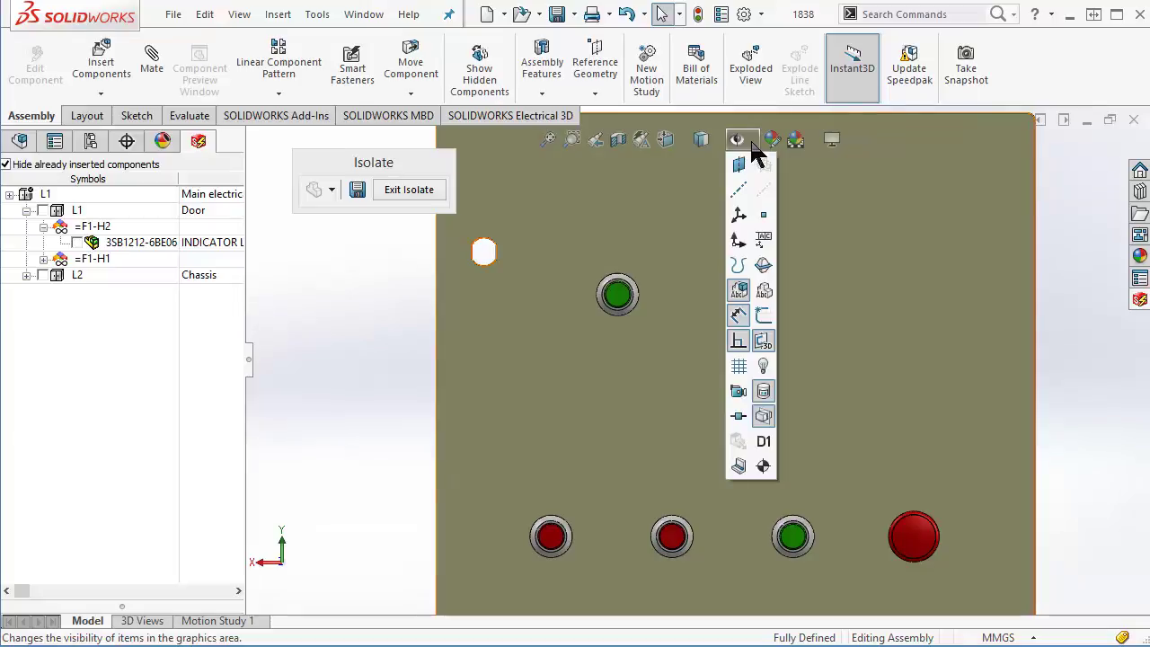
pyautogui.click(770, 327)
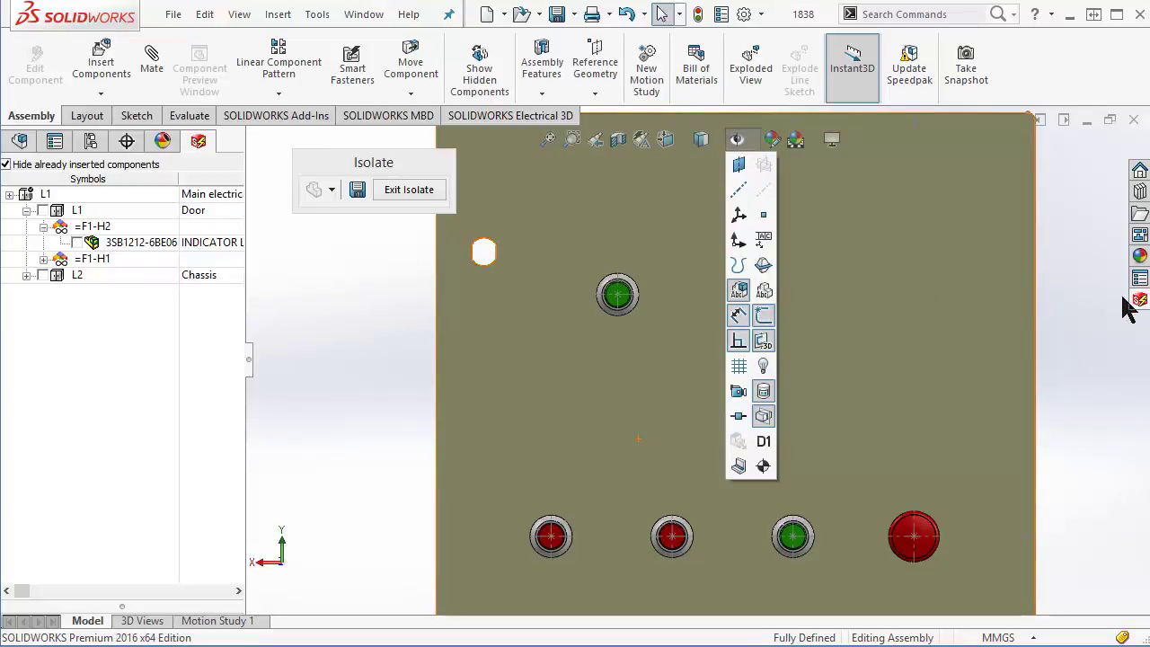
pyautogui.doubleClick(669, 294)
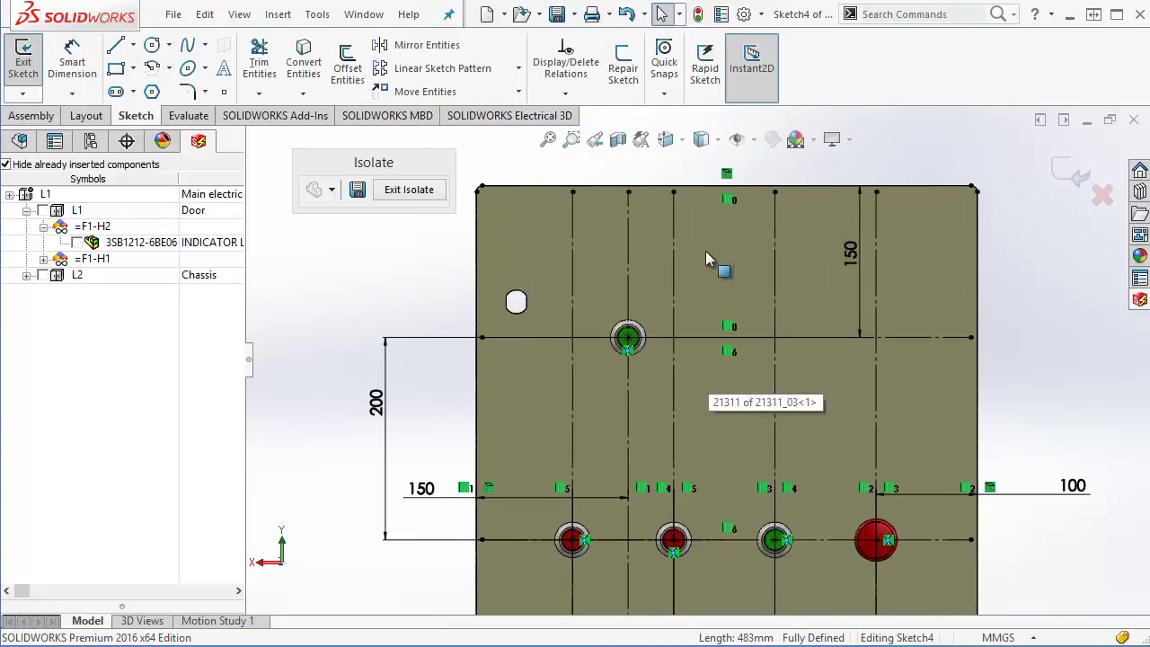
# Offset the door's vertical centre line 50 mm to the right in Sketch4
pyautogui.click(348, 66)
pyautogui.click(673, 310)
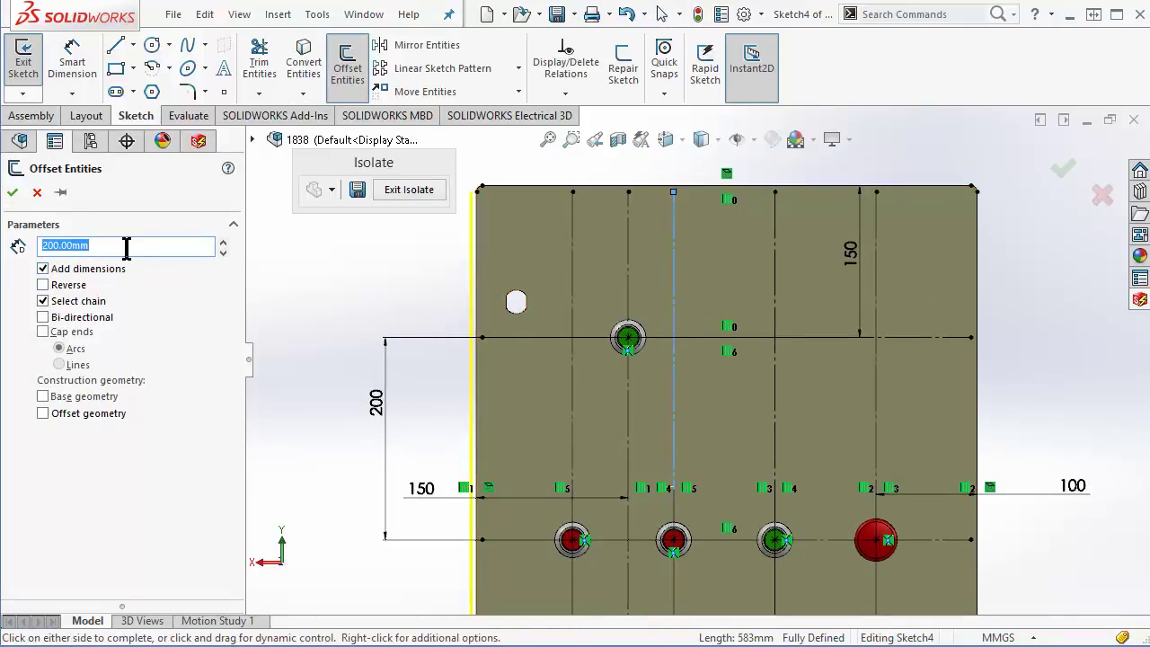
pyautogui.write('100')
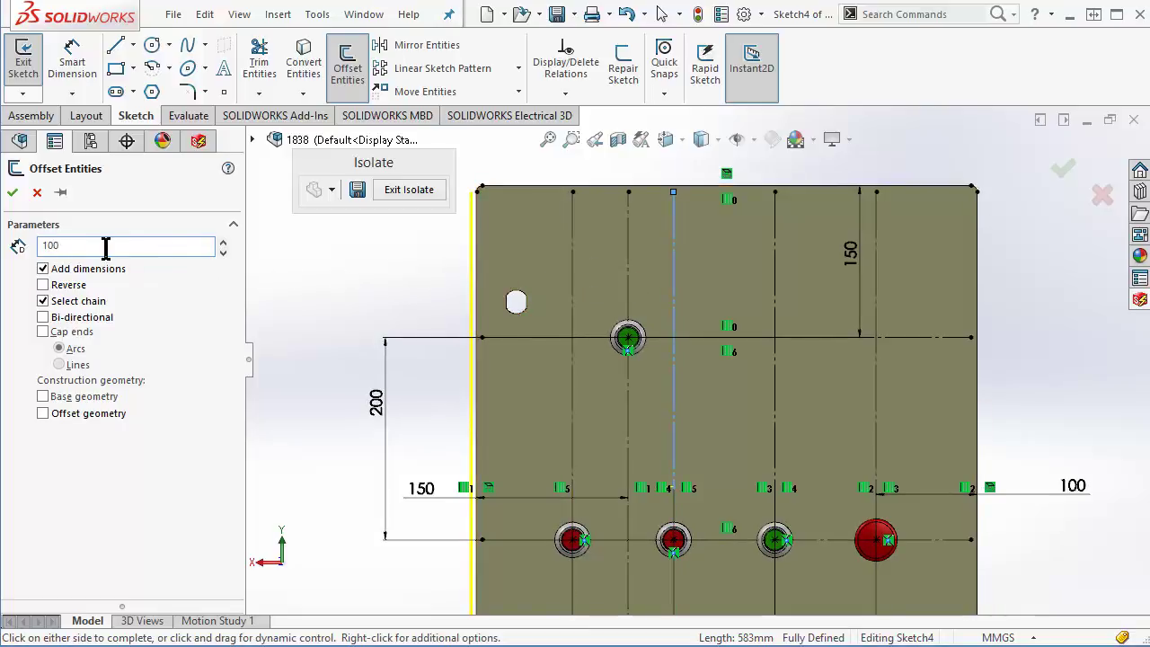
pyautogui.press('Return')
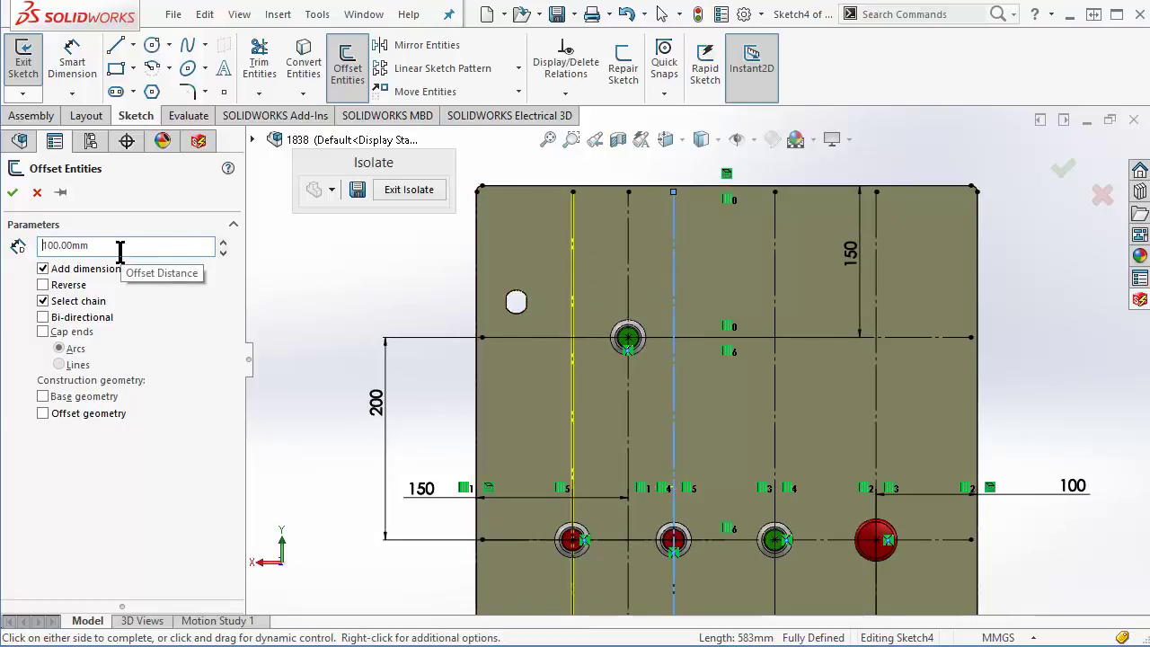
pyautogui.doubleClick(119, 249)
pyautogui.write('50')
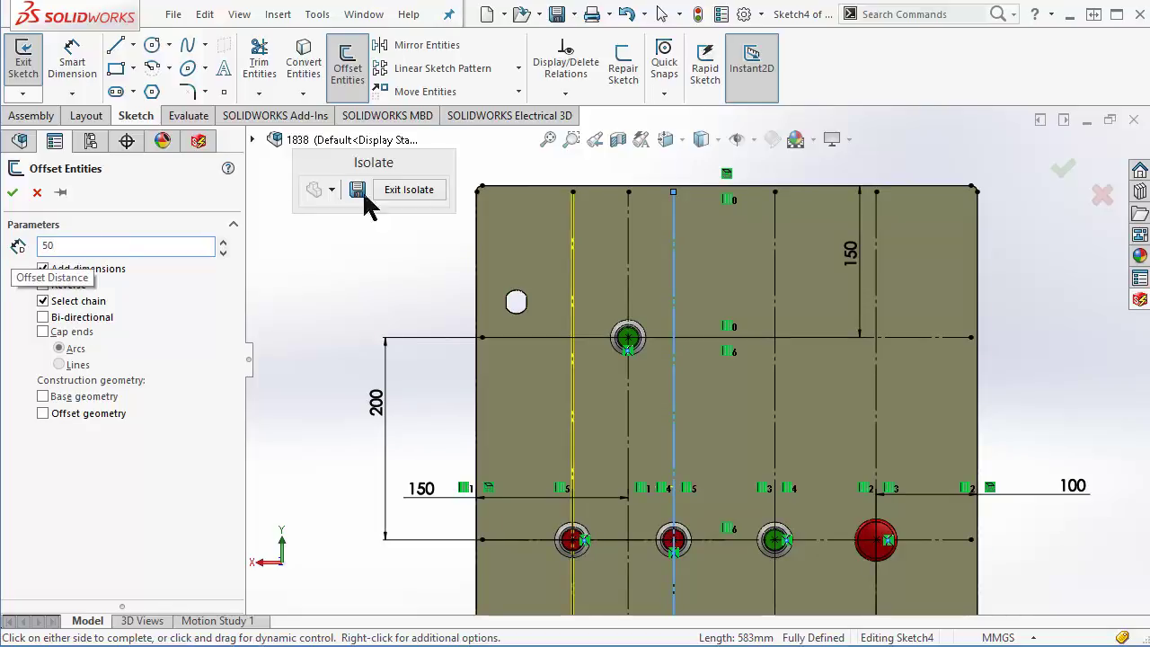
pyautogui.click(719, 324)
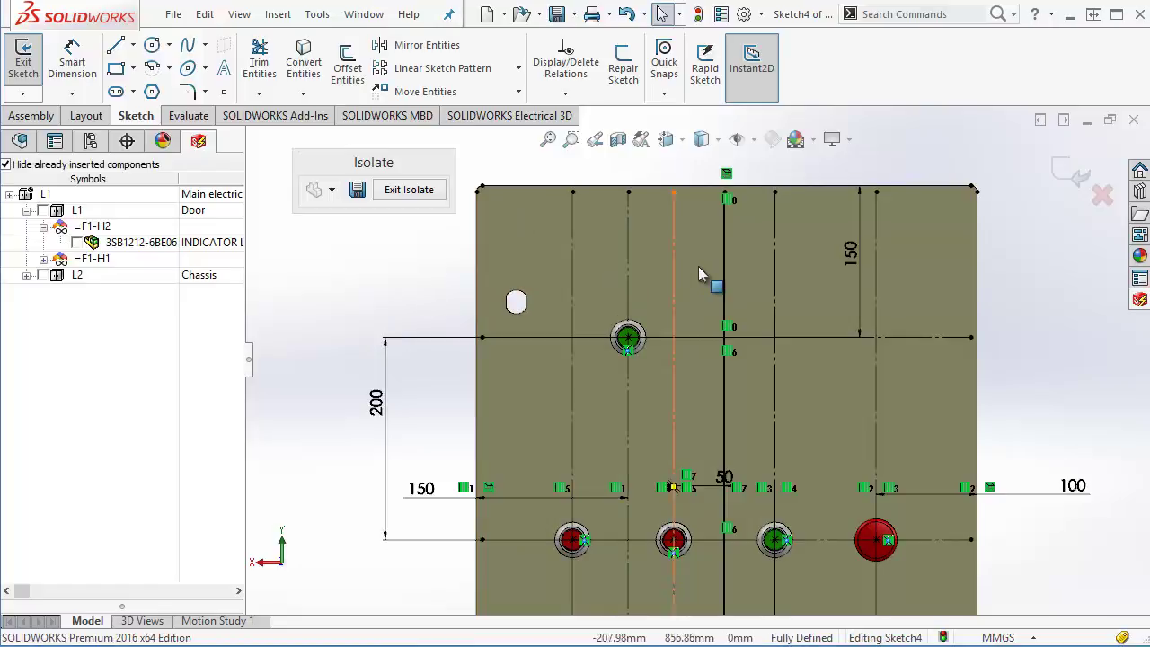
# Place a sketch point where the 50 mm offset line meets the upper horizontal line
pyautogui.click(727, 272)
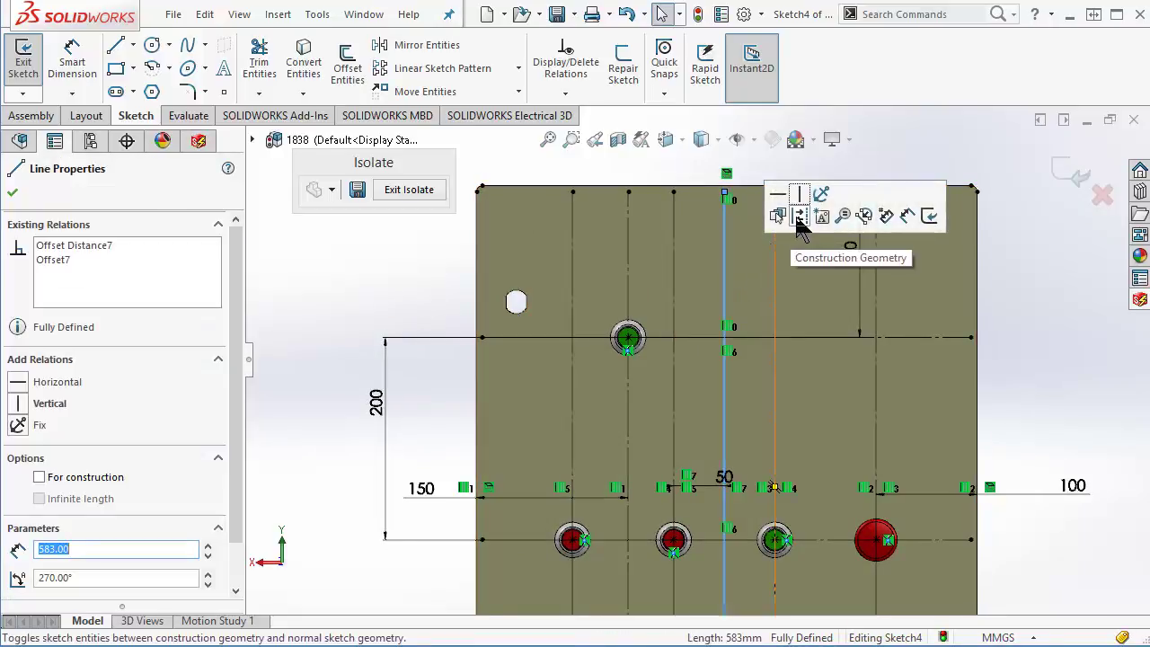
pyautogui.press('Escape')
pyautogui.scroll(-3, 706, 342)
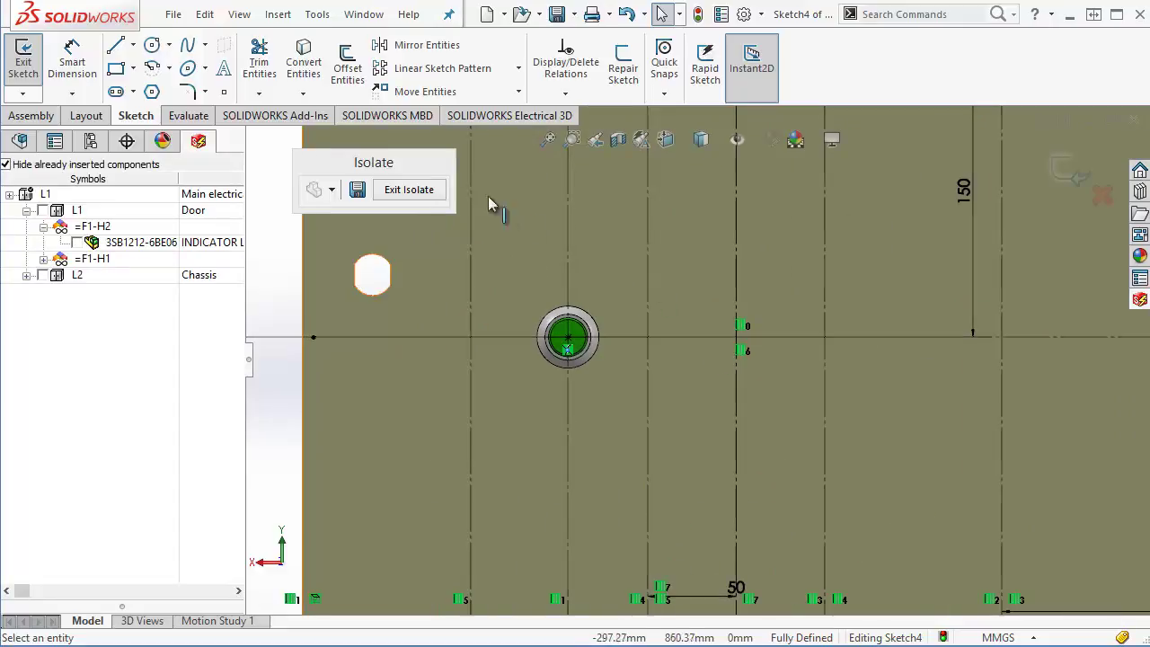
pyautogui.scroll(-1, 778, 336)
pyautogui.click(224, 91)
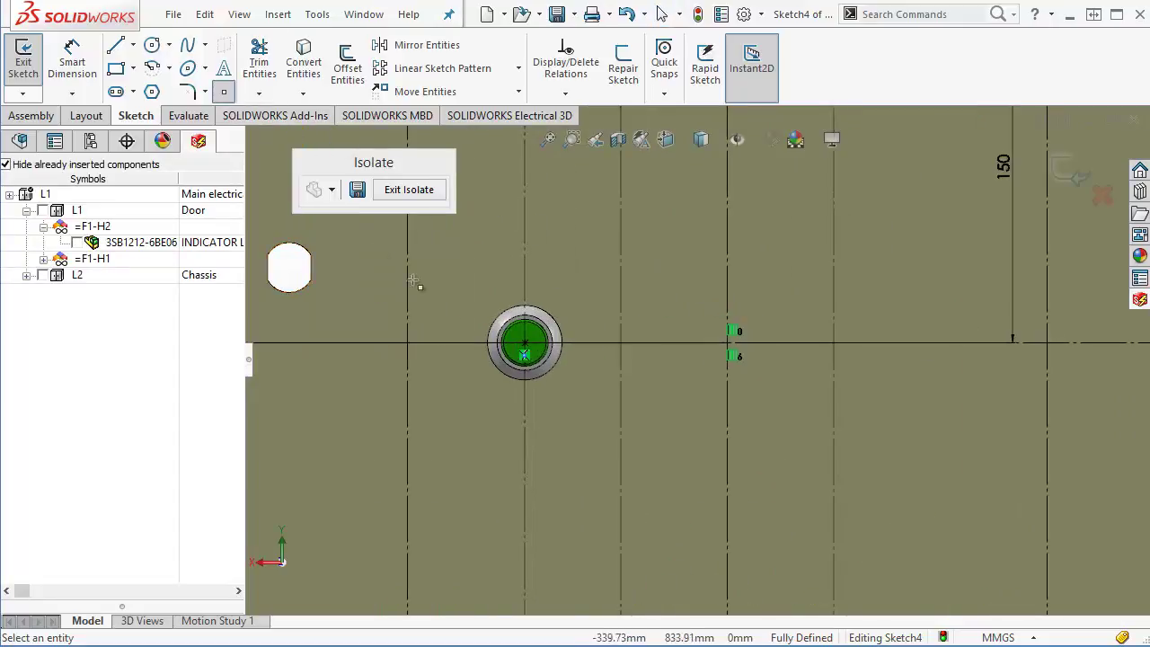
pyautogui.click(729, 352)
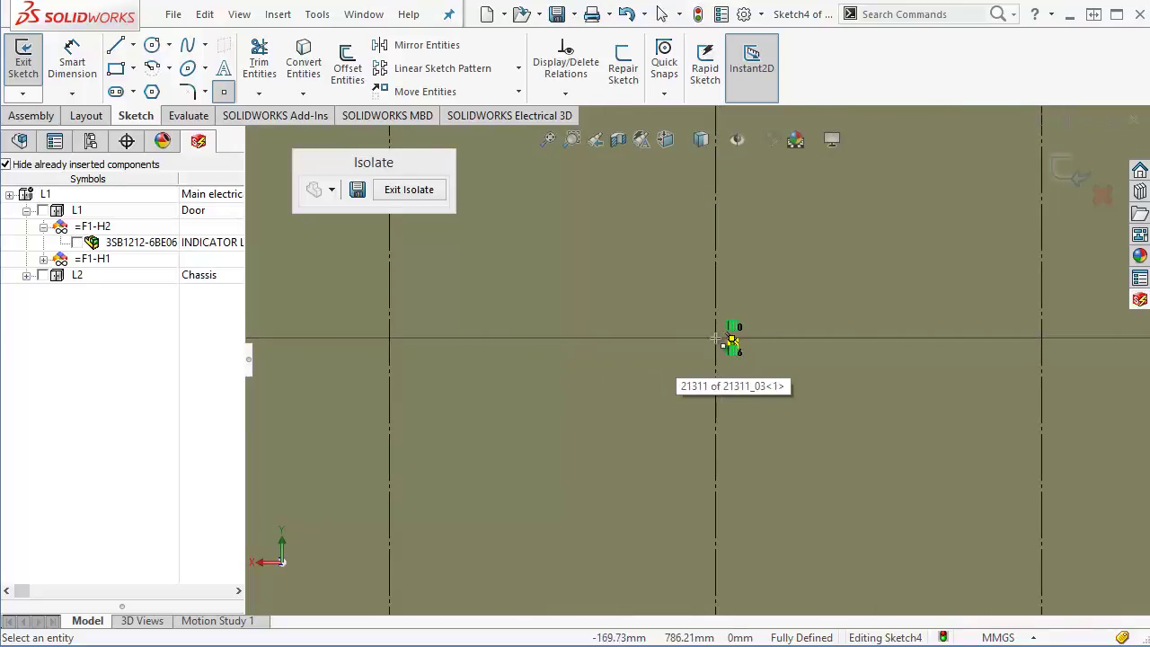
# Delete the stray extra sketch point beside the door and finish editing the sketch
pyautogui.scroll(3, 730, 343)
pyautogui.scroll(3, 728, 350)
pyautogui.scroll(3, 724, 358)
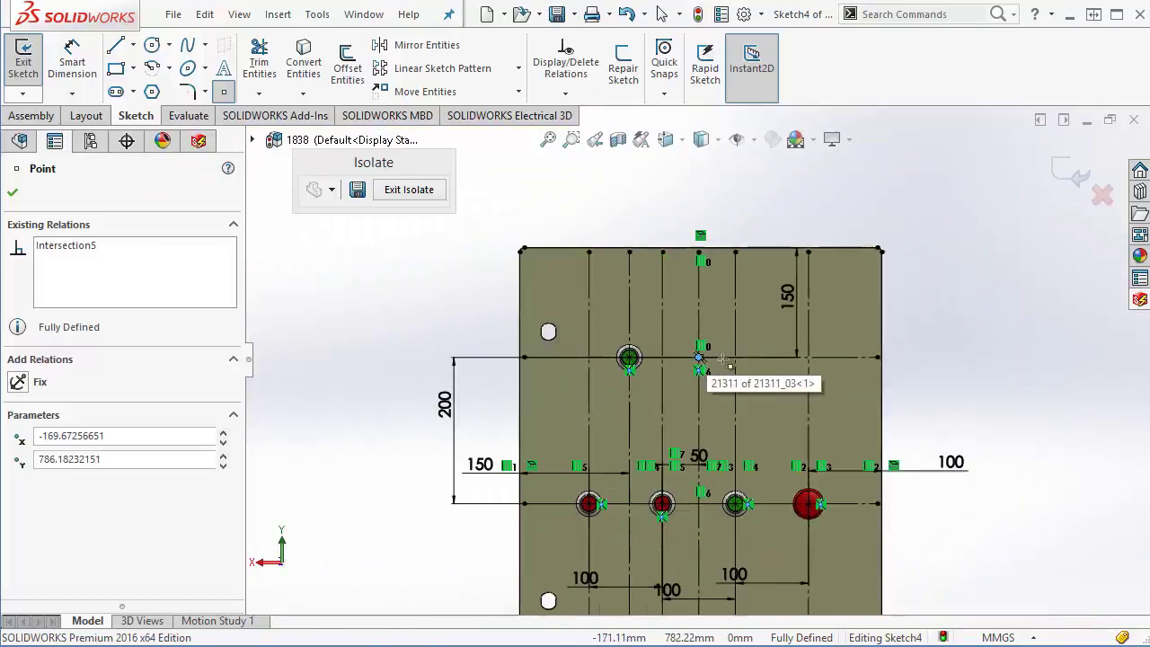
pyautogui.click(934, 349)
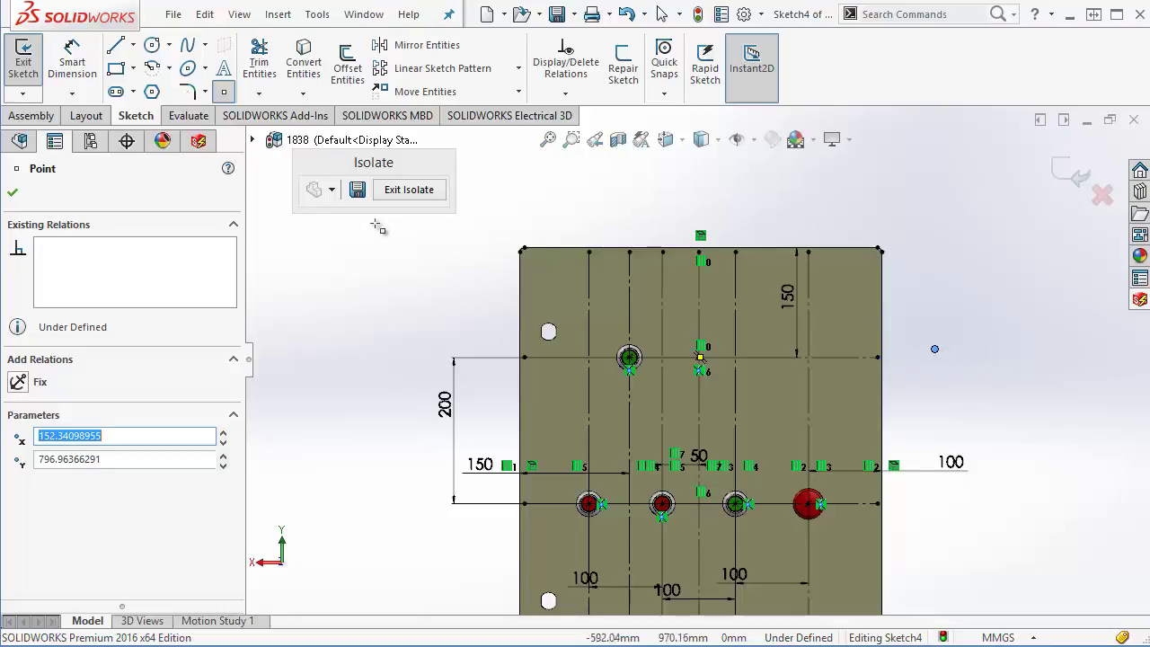
pyautogui.press('Escape')
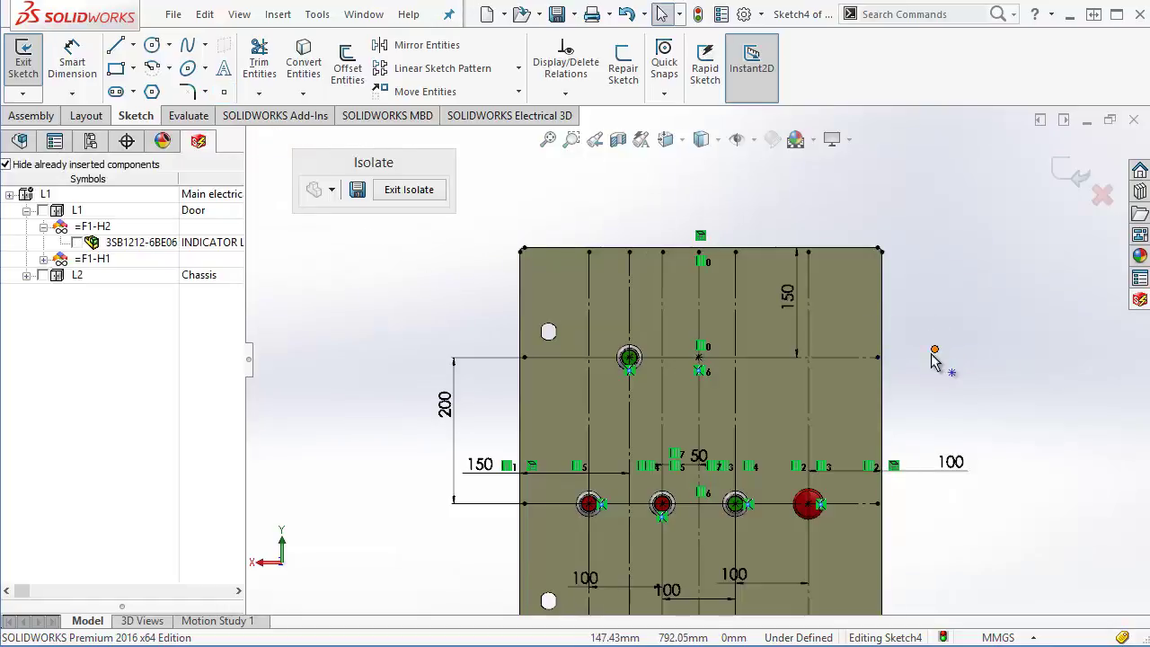
pyautogui.click(935, 351)
pyautogui.press('Delete')
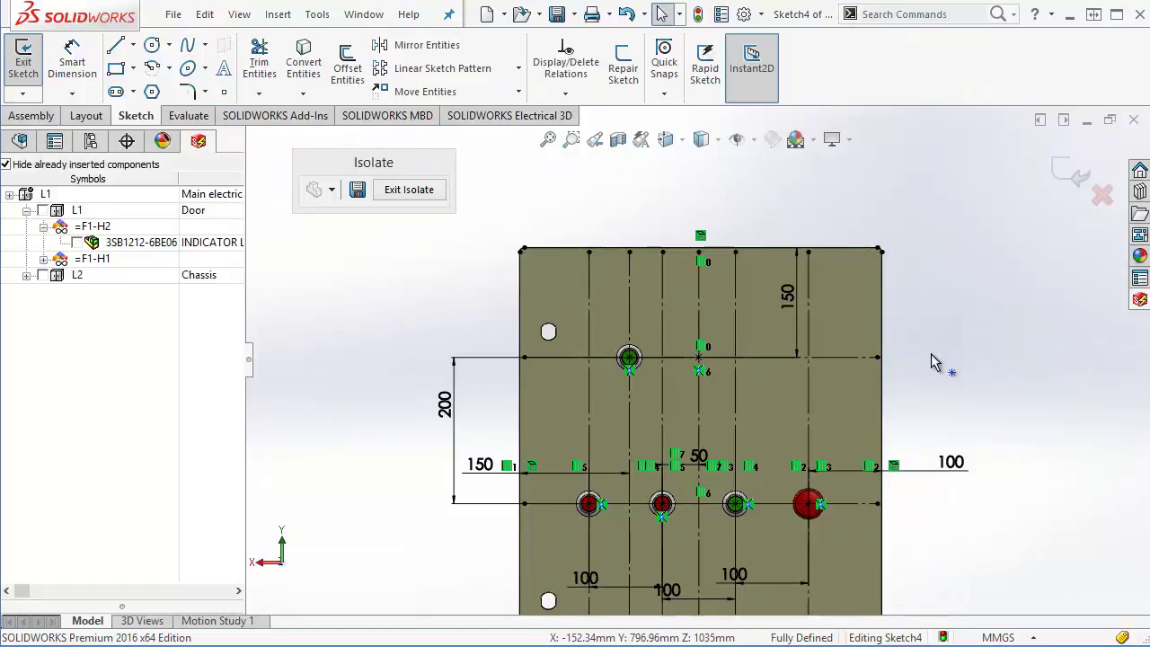
pyautogui.click(1078, 184)
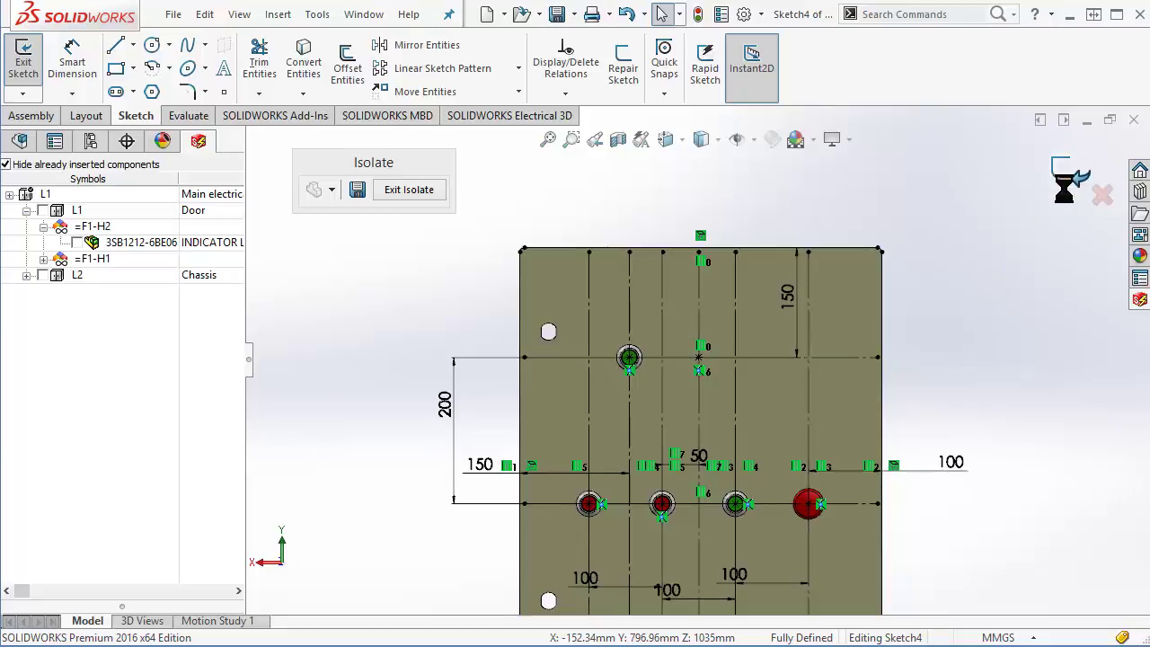
# Make the door plate transparent to reveal the mounting rails behind it
pyautogui.click(864, 330)
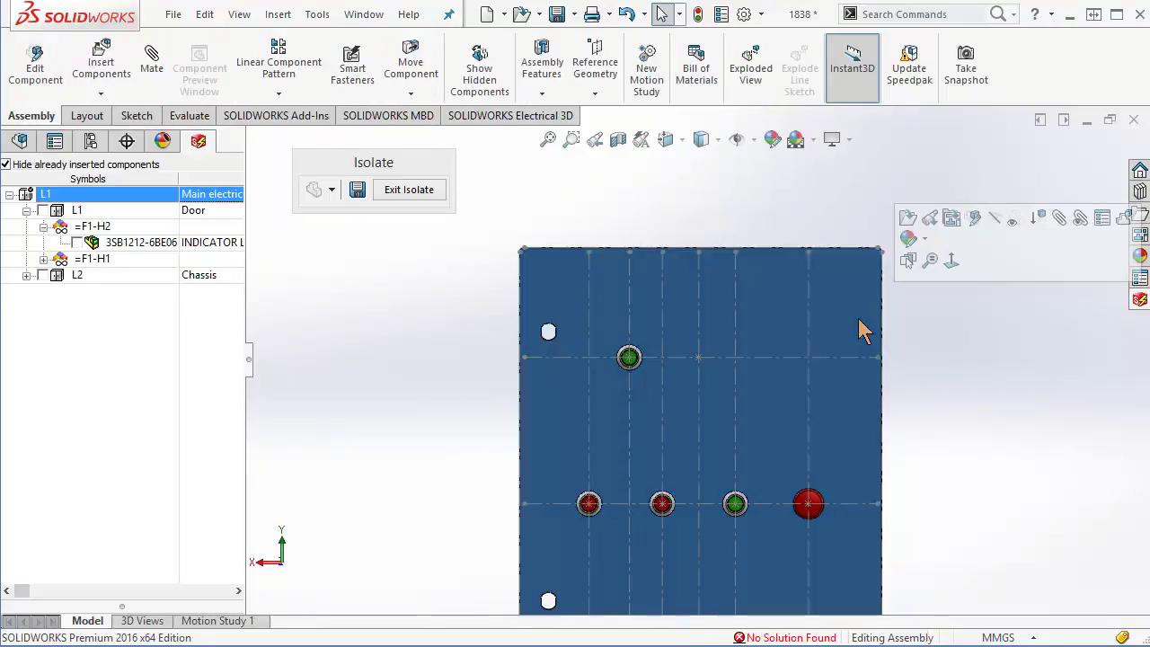
pyautogui.click(1022, 222)
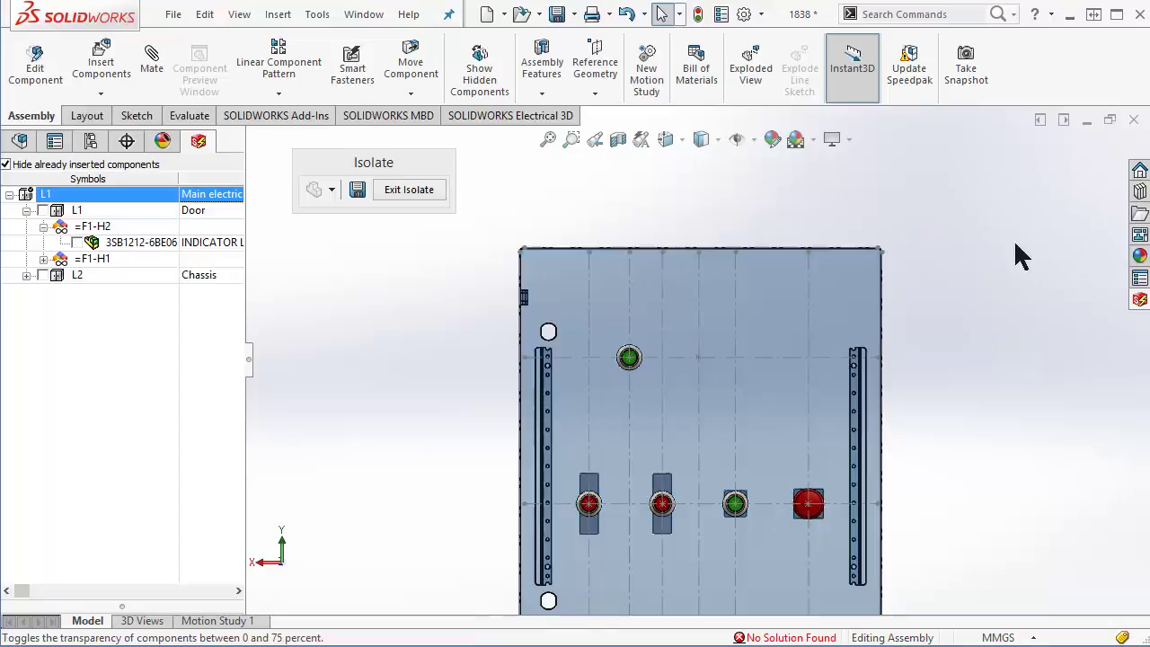
pyautogui.scroll(-1, 681, 360)
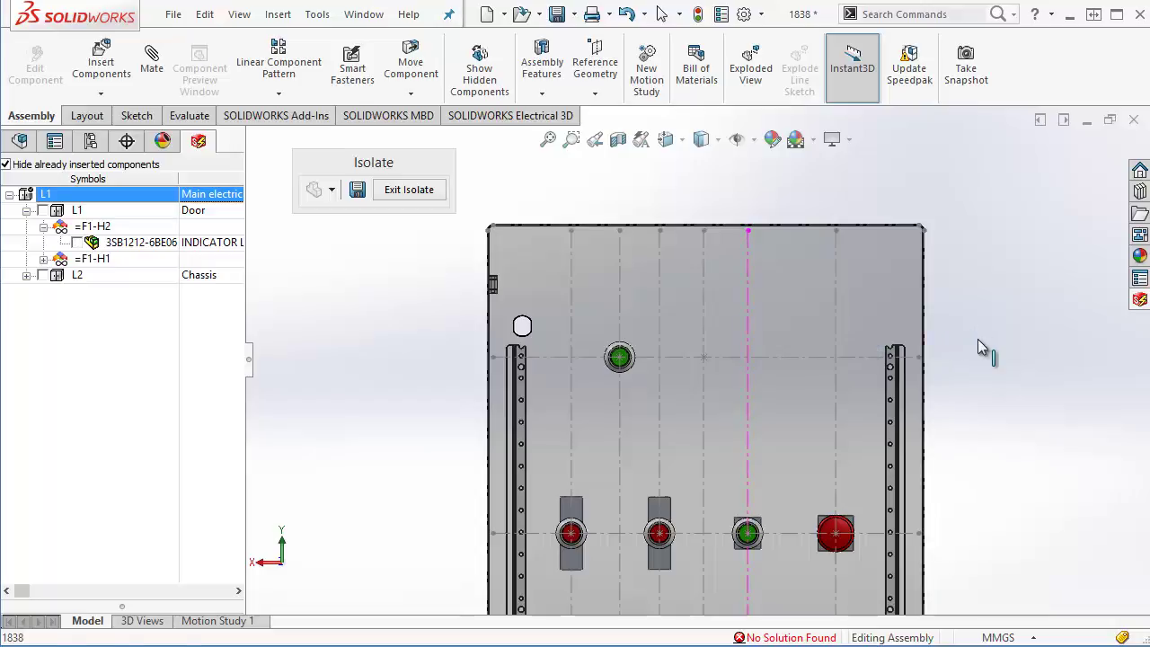
pyautogui.press('Escape')
pyautogui.click(134, 245)
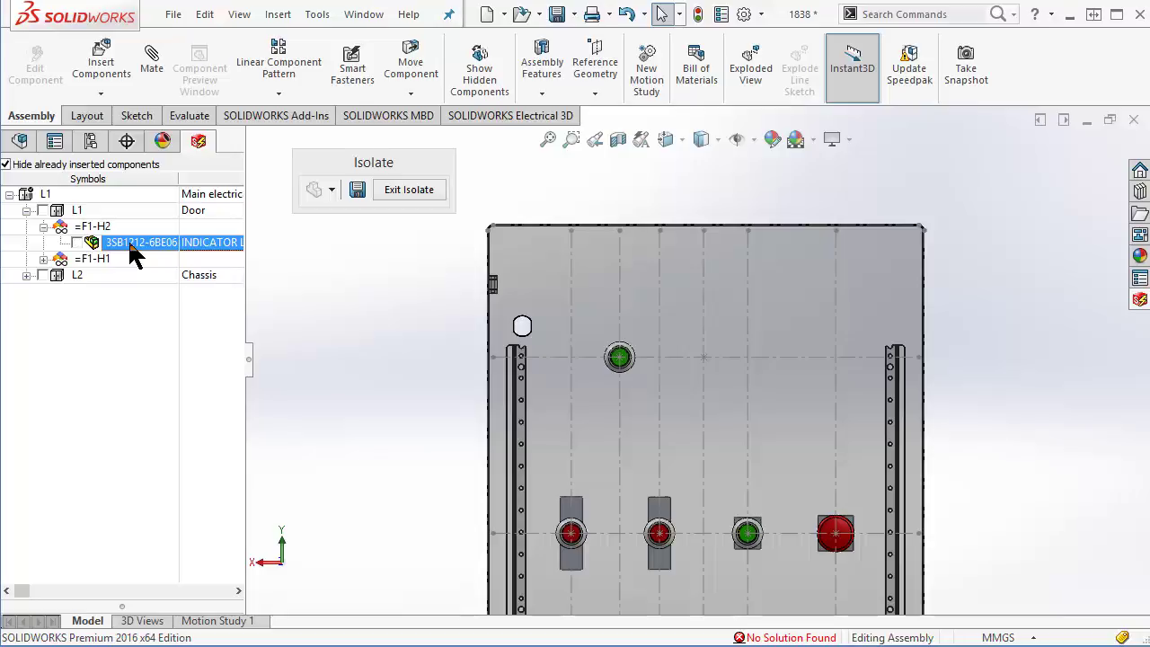
# Insert the 3SB1212-6BE06 lamp for =F1-H2 onto the door beside the new sketch point
pyautogui.rightClick(130, 252)
pyautogui.click(164, 255)
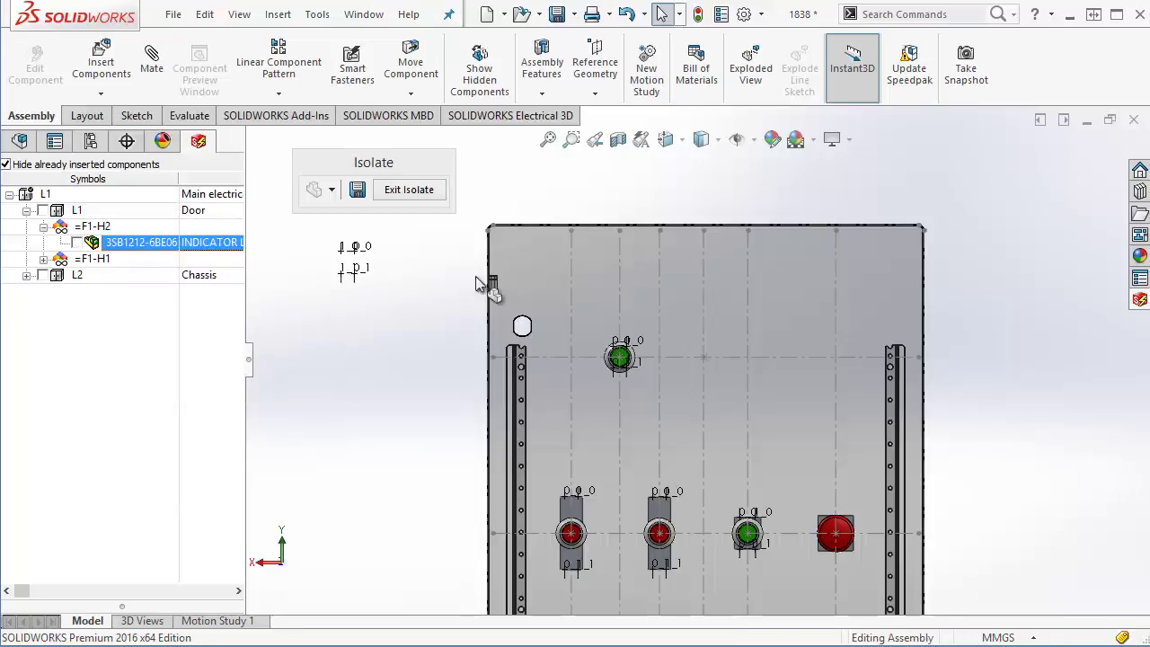
pyautogui.click(732, 322)
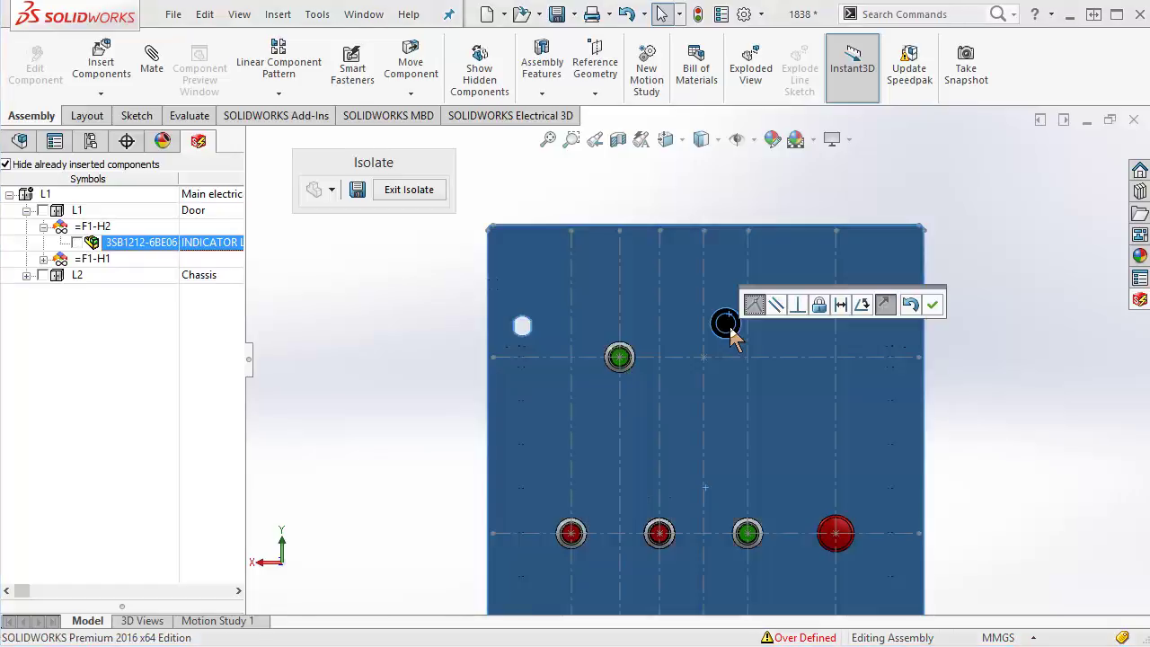
pyautogui.click(935, 306)
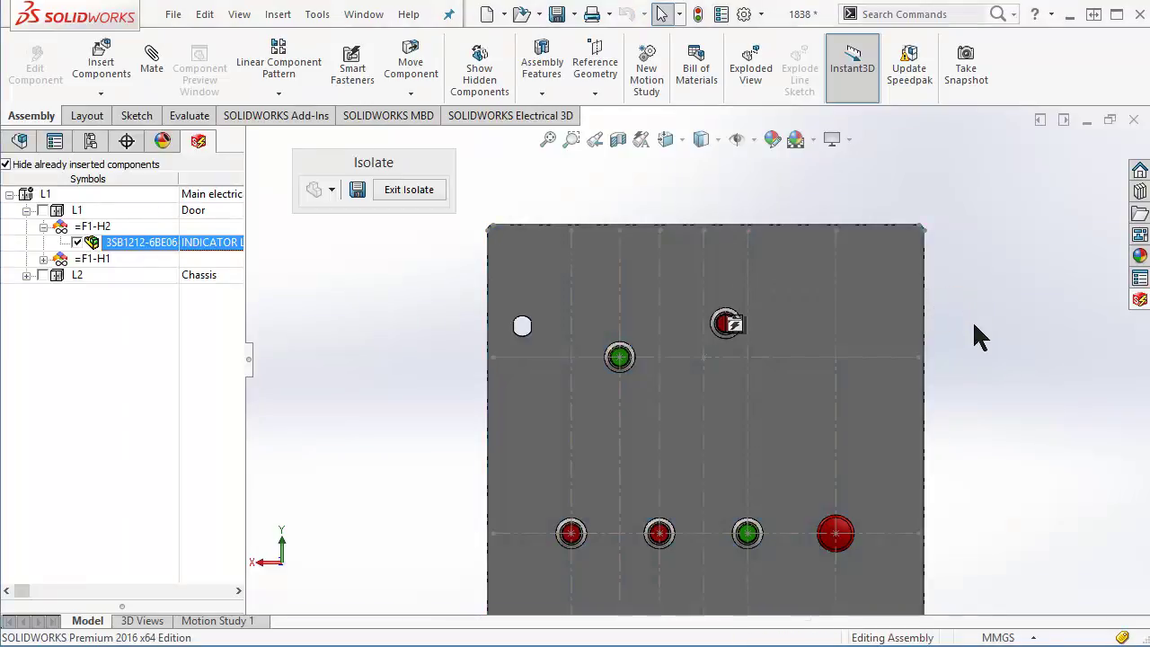
# Mate lamp H2's cylindrical face concentric with the door's sketch point
pyautogui.press('z')
pyautogui.moveTo(866, 347)
pyautogui.mouseDown(button='middle')
pyautogui.moveTo(794, 399)
pyautogui.moveTo(737, 352)
pyautogui.moveTo(689, 380)
pyautogui.moveTo(699, 351)
pyautogui.moveTo(697, 456)
pyautogui.moveTo(942, 291)
pyautogui.mouseUp(button='middle')
pyautogui.scroll(-2, 920, 206)
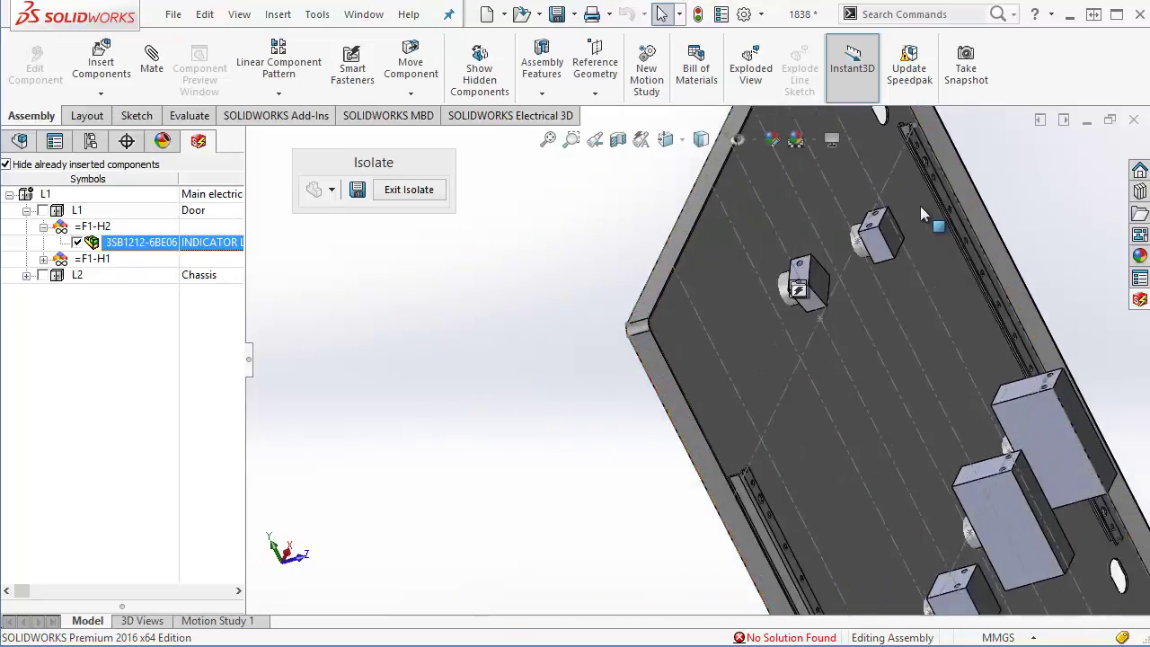
pyautogui.scroll(-2, 863, 297)
pyautogui.scroll(-2, 803, 402)
pyautogui.scroll(-2, 797, 409)
pyautogui.scroll(-2, 796, 409)
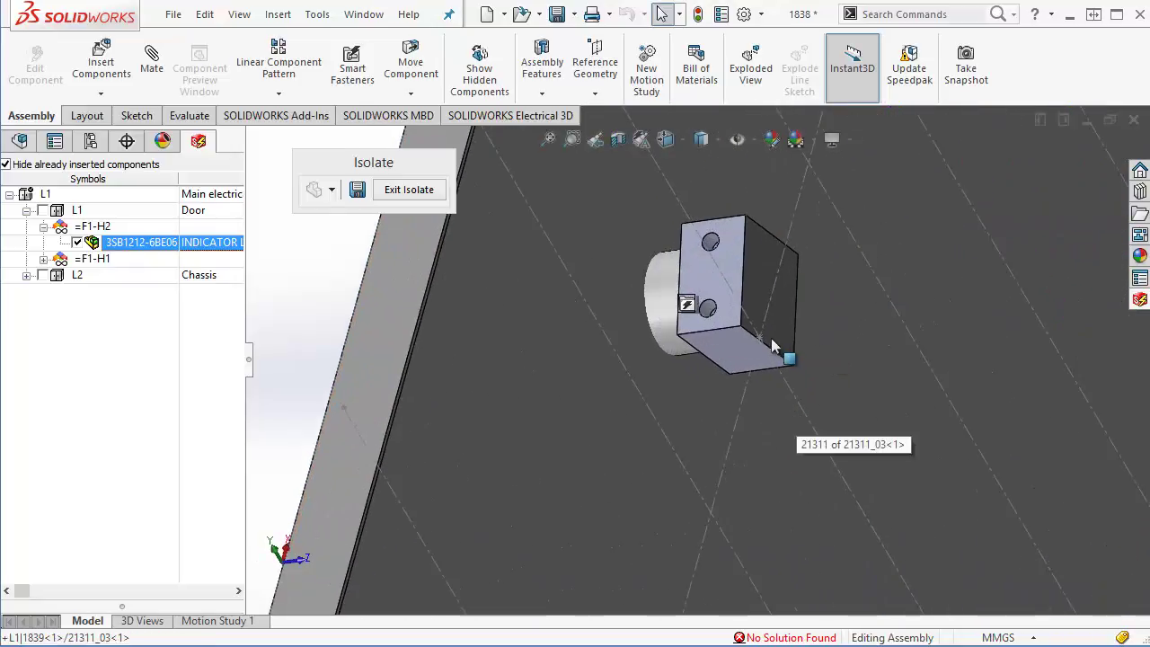
pyautogui.click(151, 60)
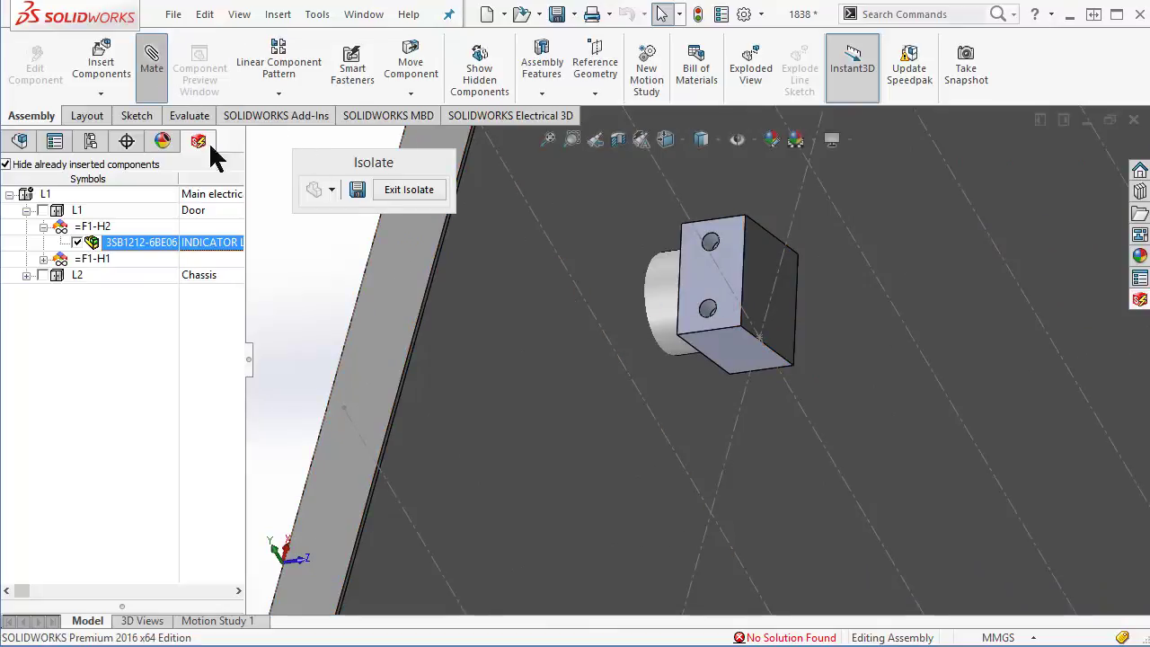
pyautogui.click(656, 306)
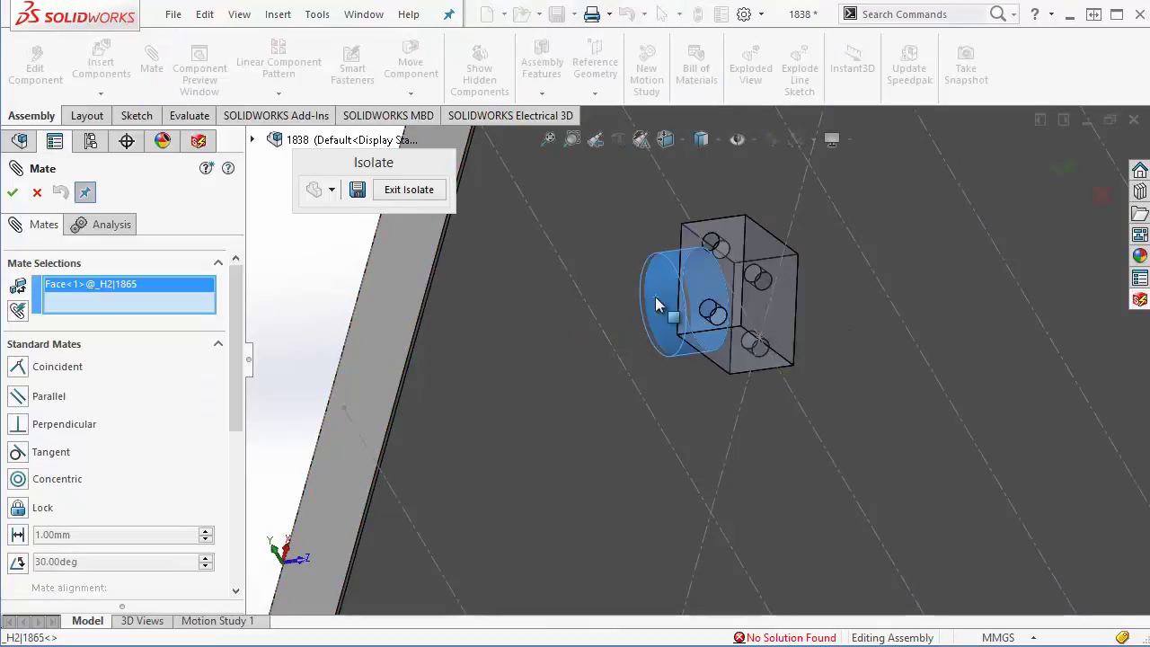
pyautogui.click(762, 340)
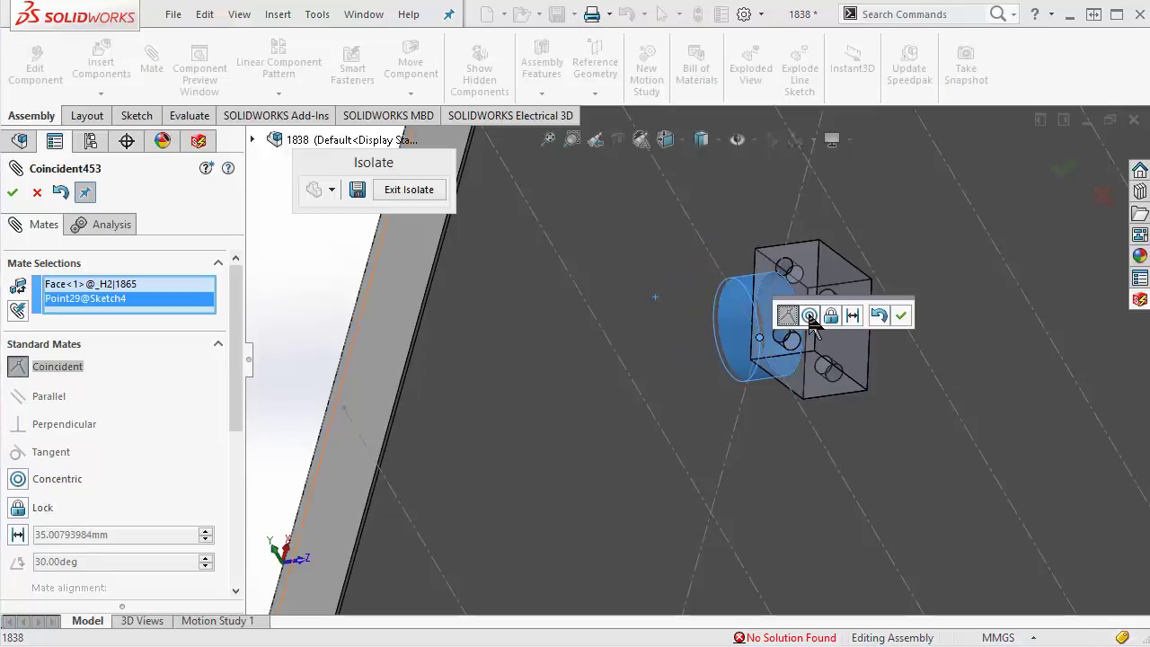
pyautogui.click(810, 318)
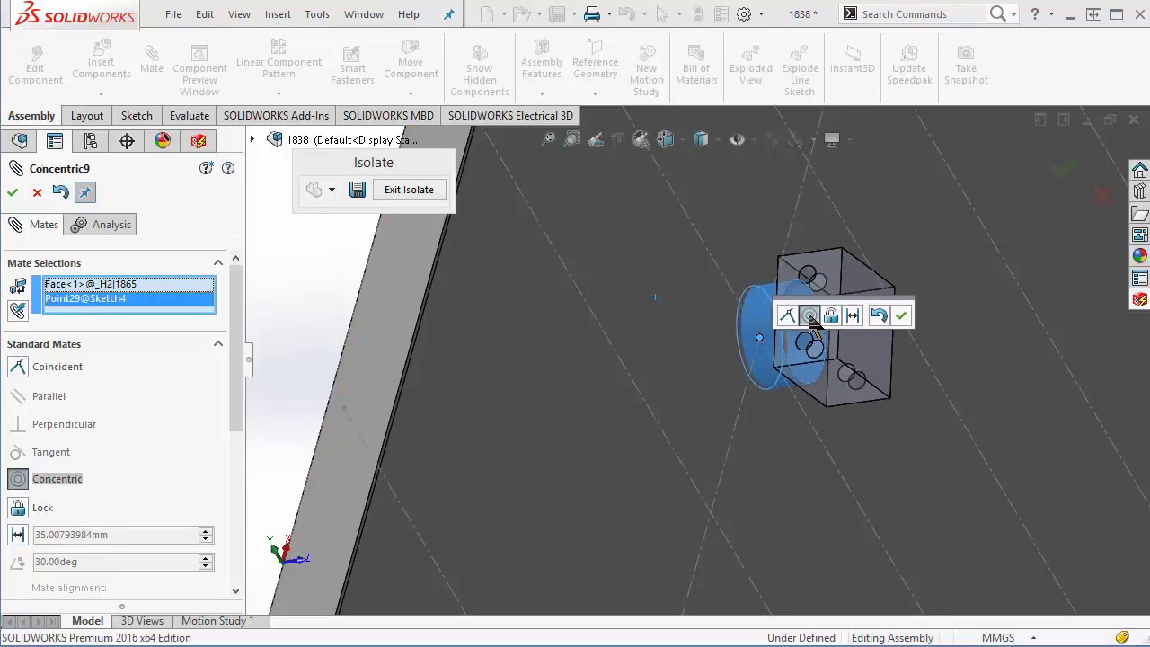
pyautogui.click(903, 319)
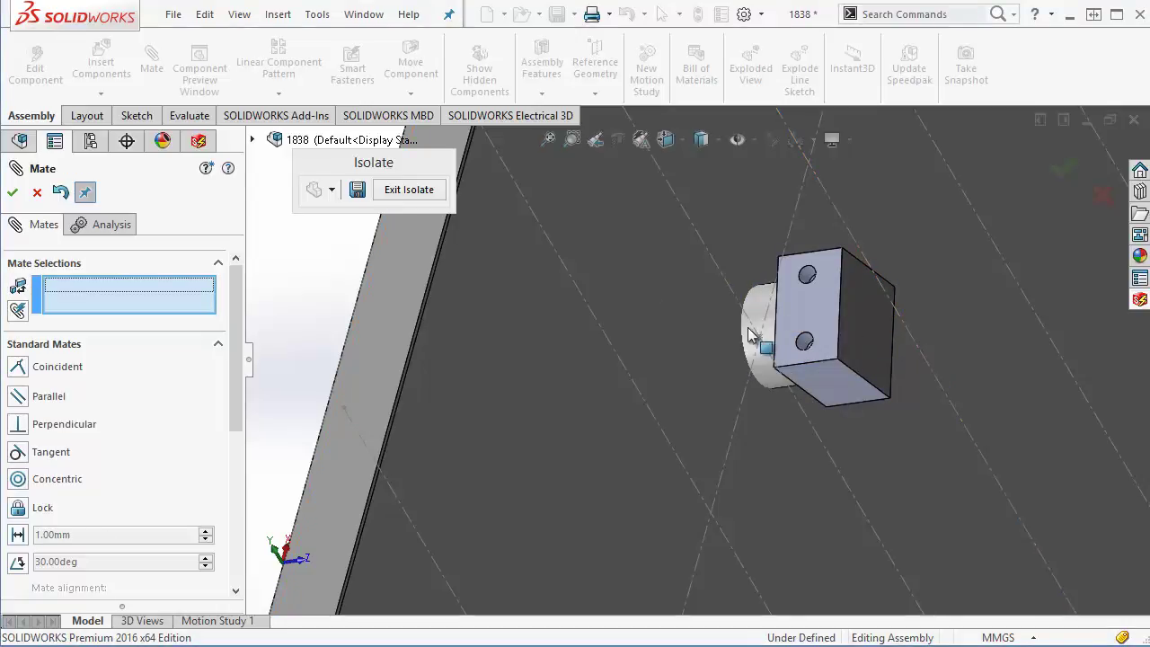
# Add a parallel mate between the lamp's bottom face and the Sketch4 line, then close Mate
pyautogui.scroll(2, 589, 335)
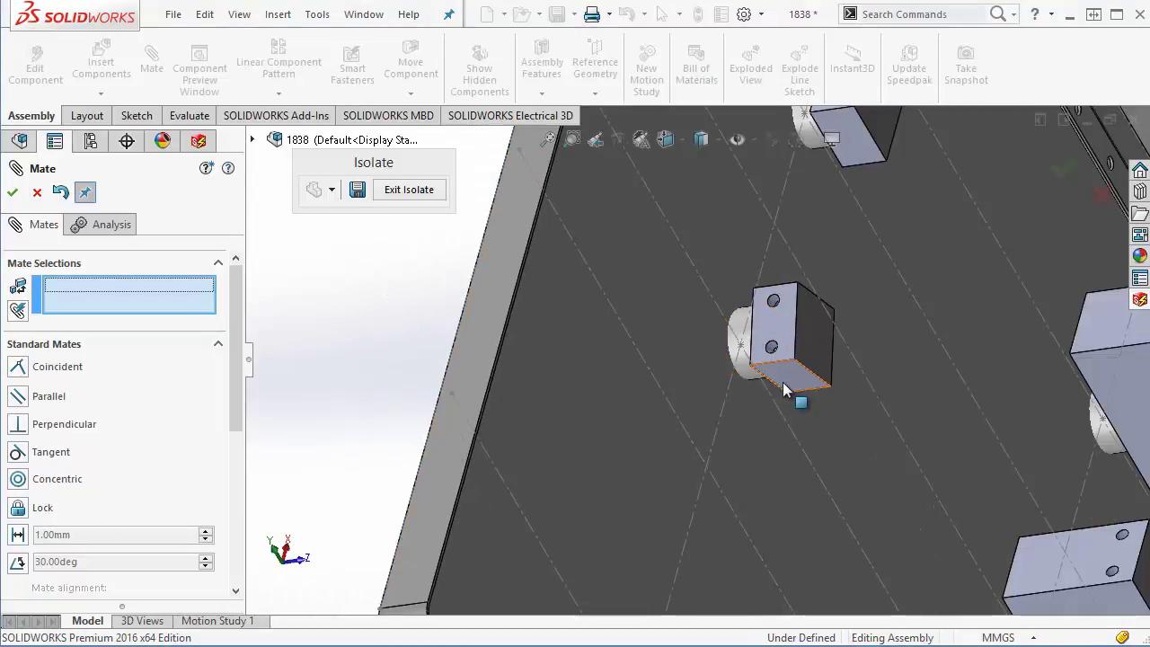
pyautogui.scroll(-3, 787, 386)
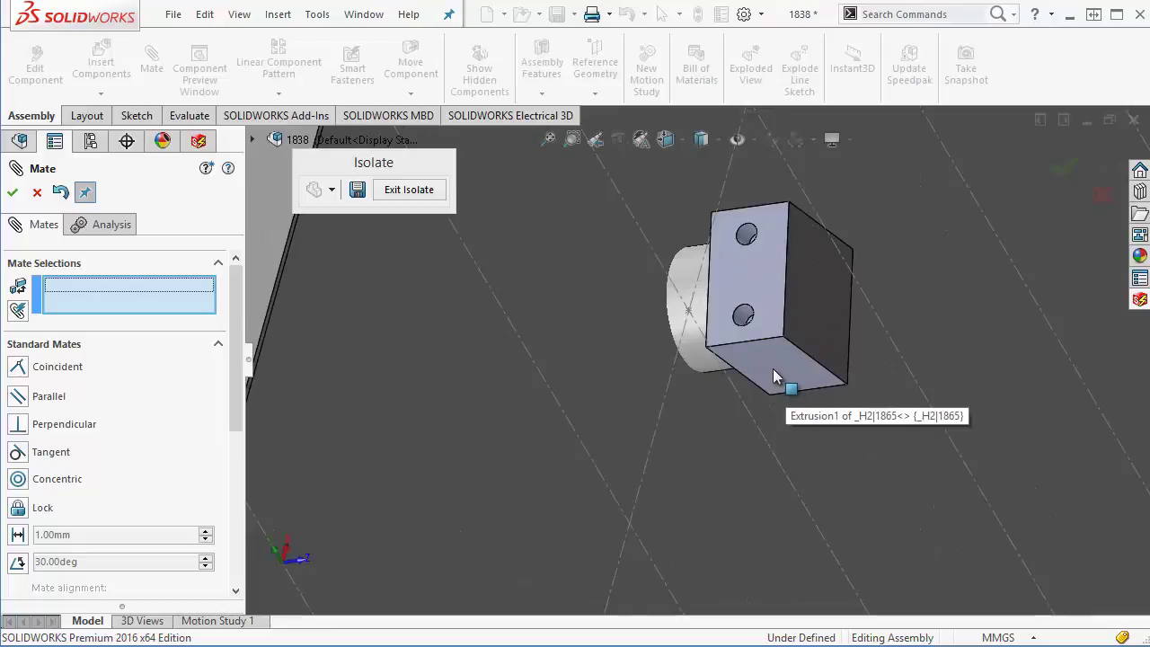
pyautogui.click(773, 368)
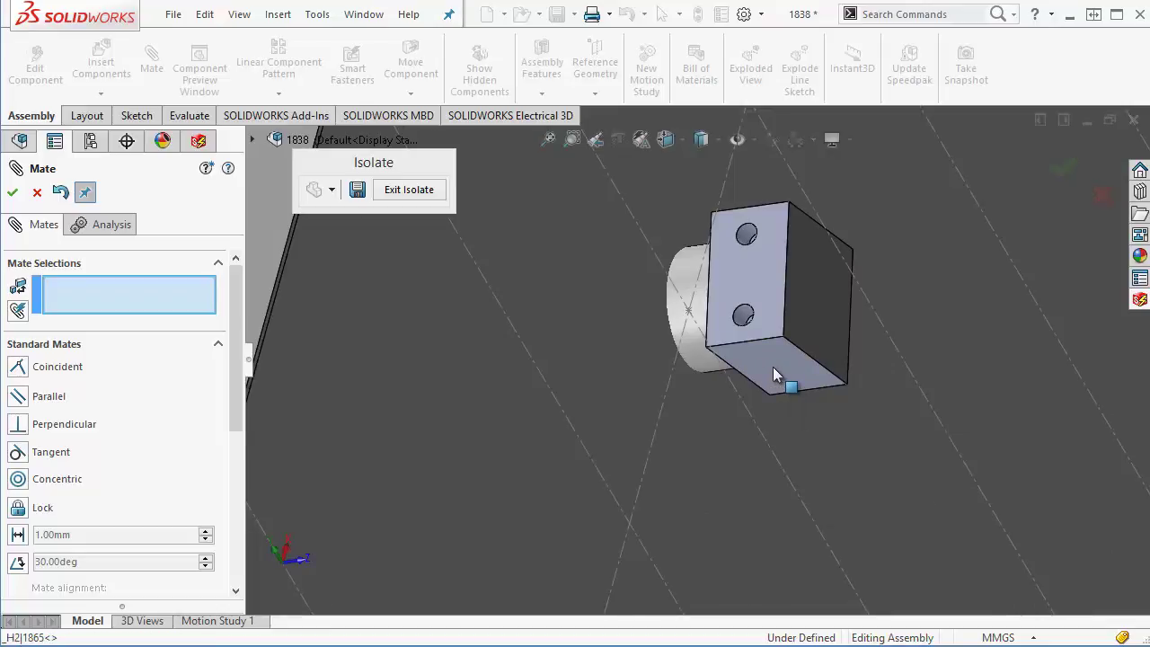
pyautogui.click(763, 435)
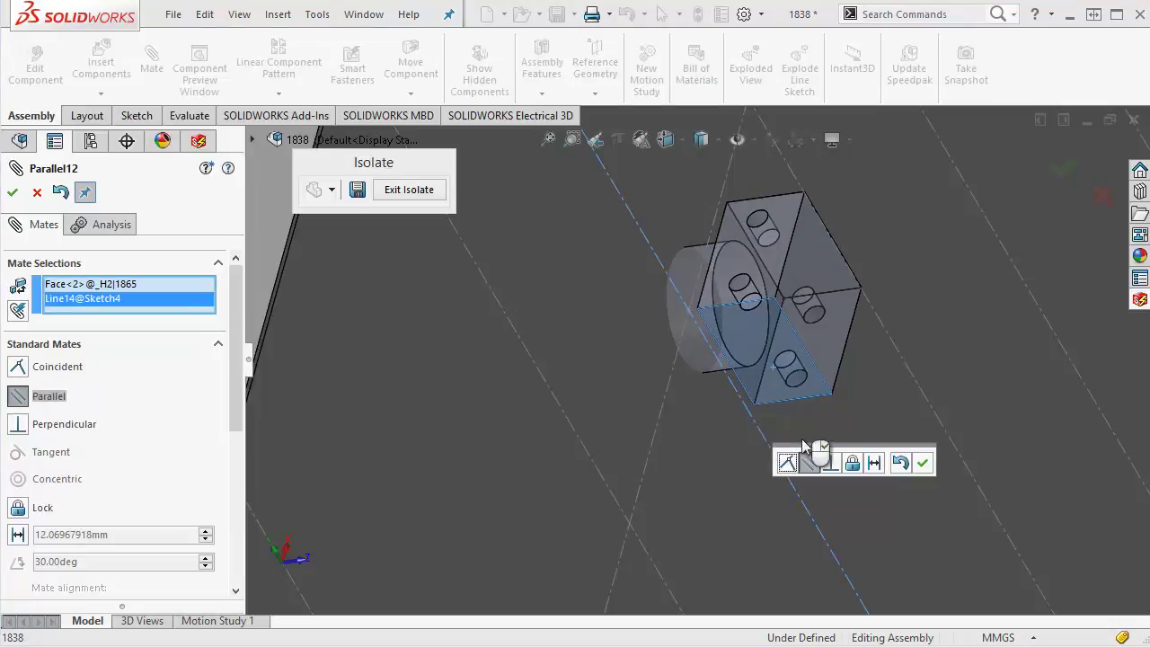
pyautogui.click(924, 465)
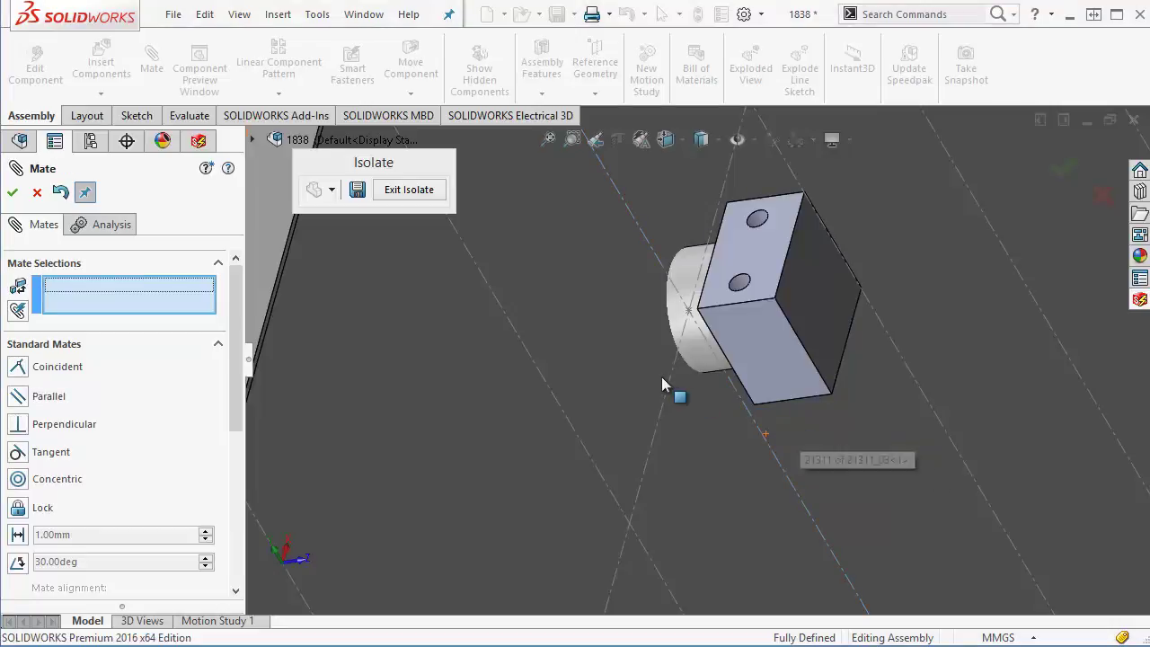
pyautogui.scroll(3, 662, 376)
pyautogui.scroll(3, 503, 342)
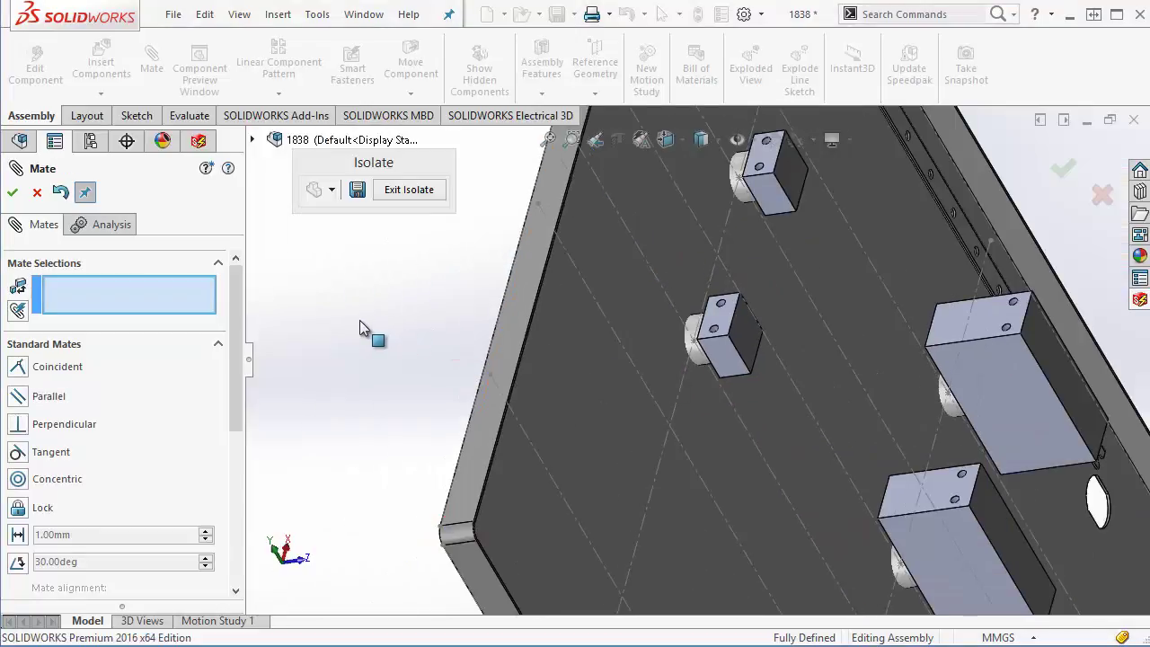
pyautogui.click(39, 191)
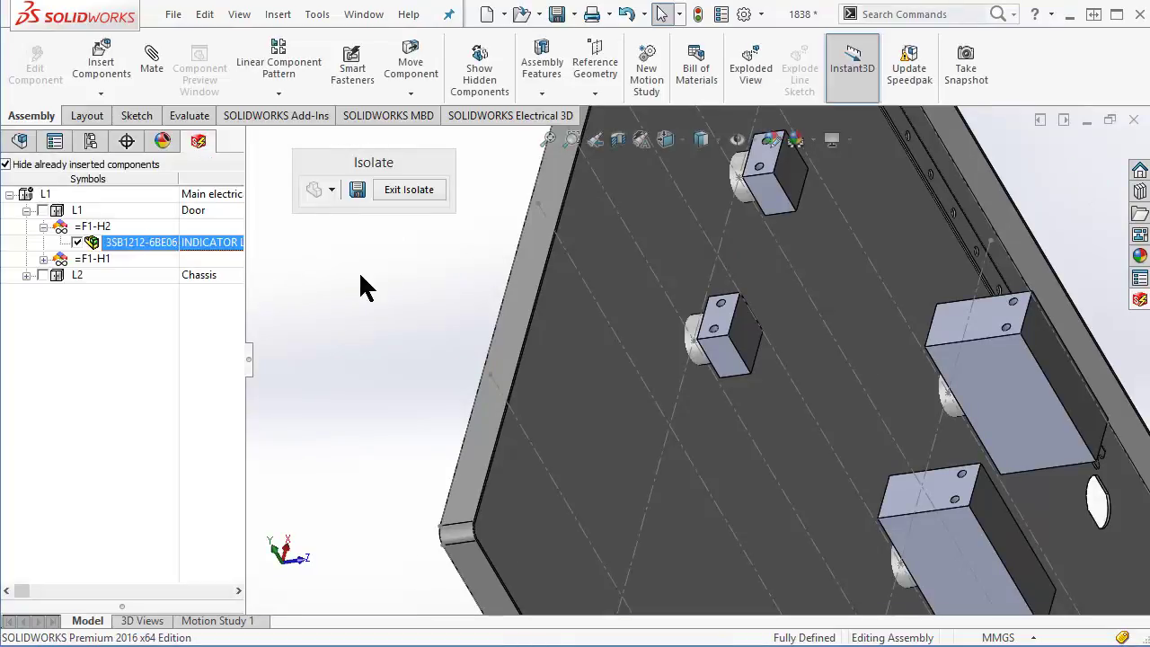
# Orient the view Normal To the door face so lamp H2 shows among the pilot lights
pyautogui.moveTo(387, 320); pyautogui.dragTo(400, 397, button='middle')
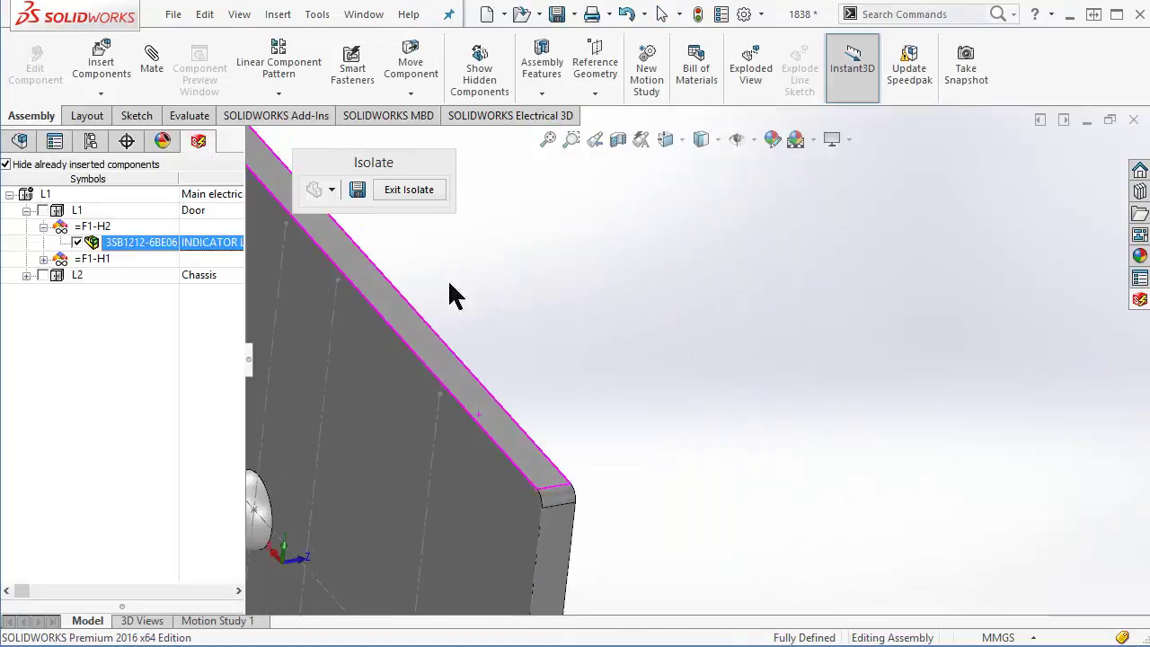
pyautogui.click(399, 396)
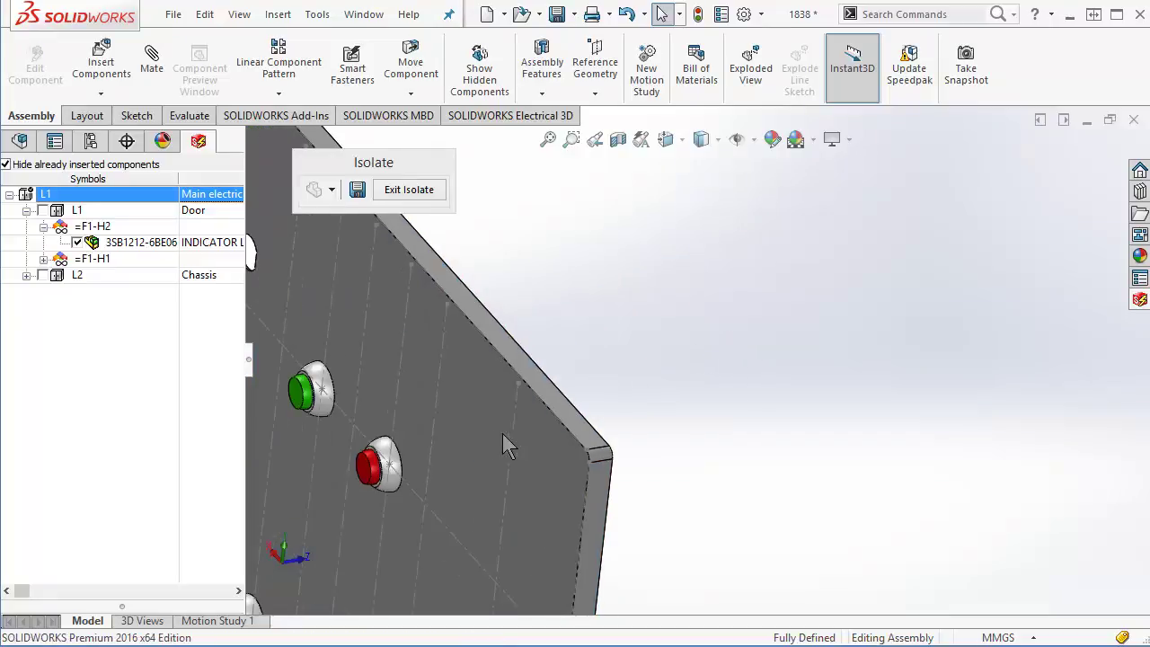
pyautogui.click(485, 440)
pyautogui.click(602, 378)
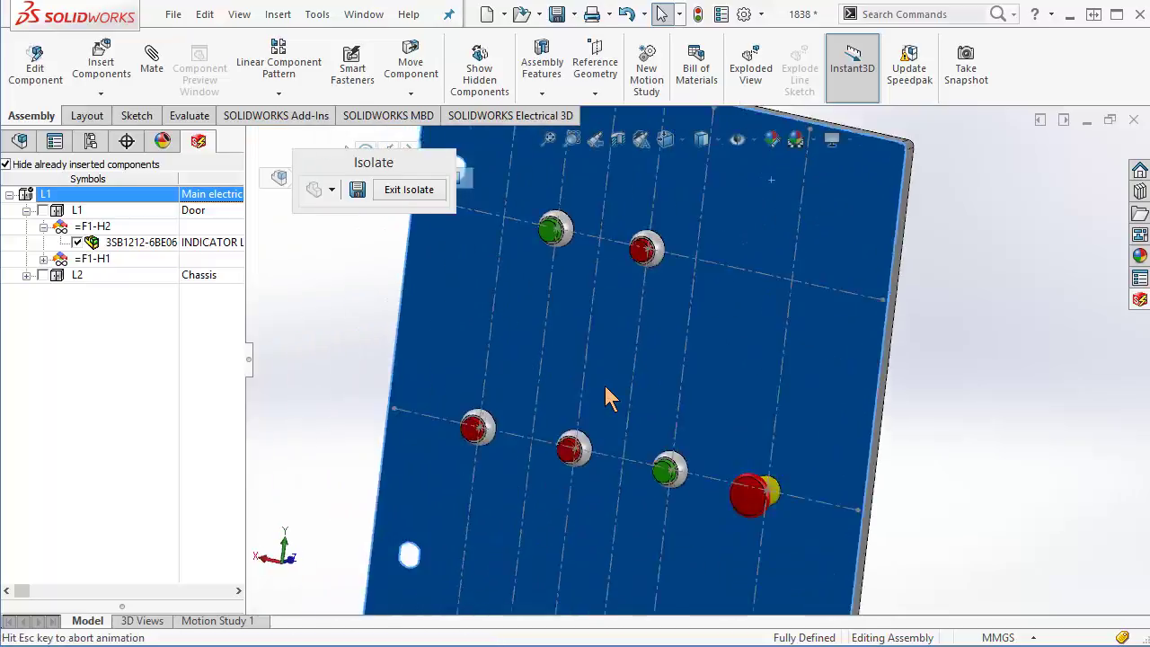
pyautogui.click(985, 342)
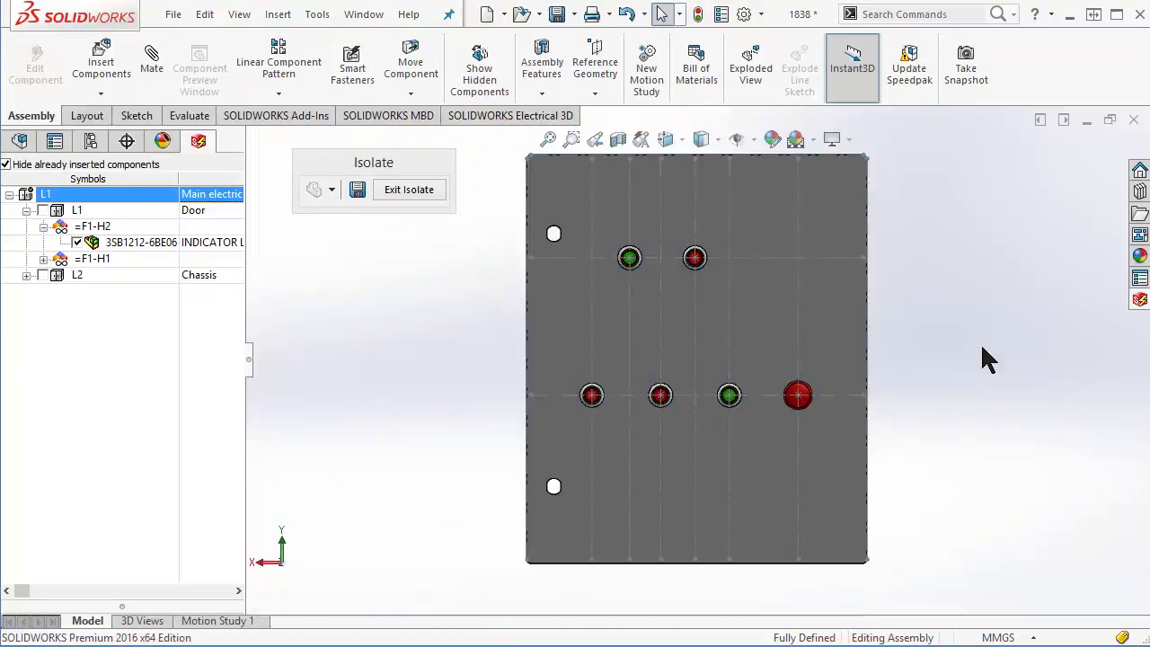
# Save the assembly with all modified documents, then exit isolate to show the full cabinet
pyautogui.click(557, 13)
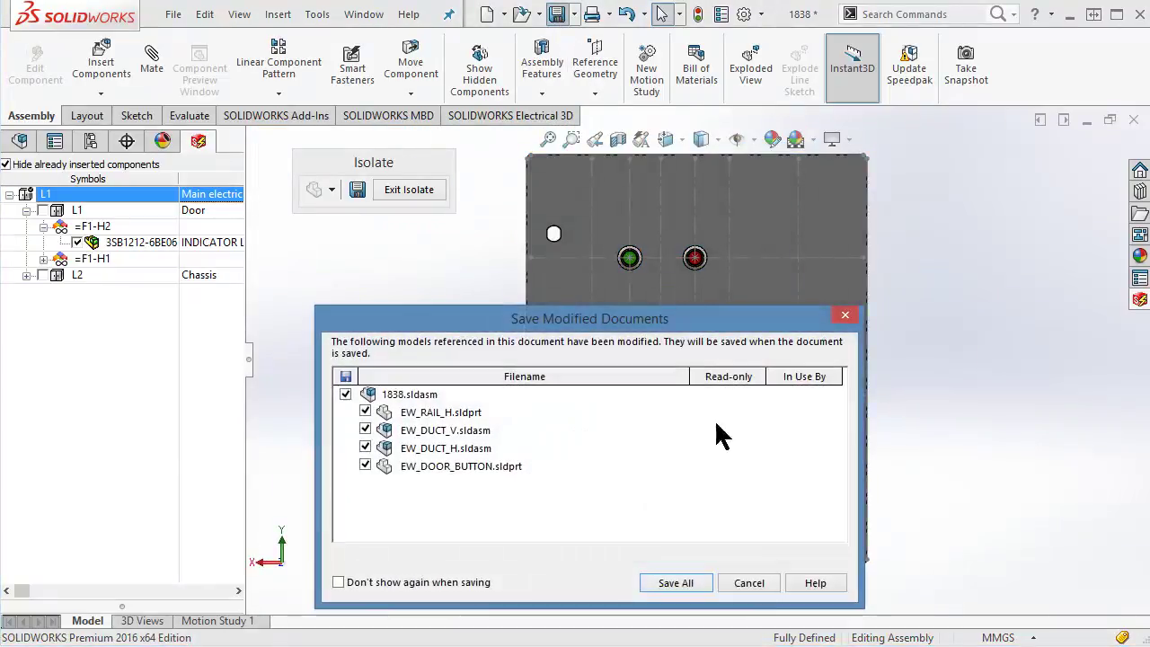
pyautogui.click(692, 583)
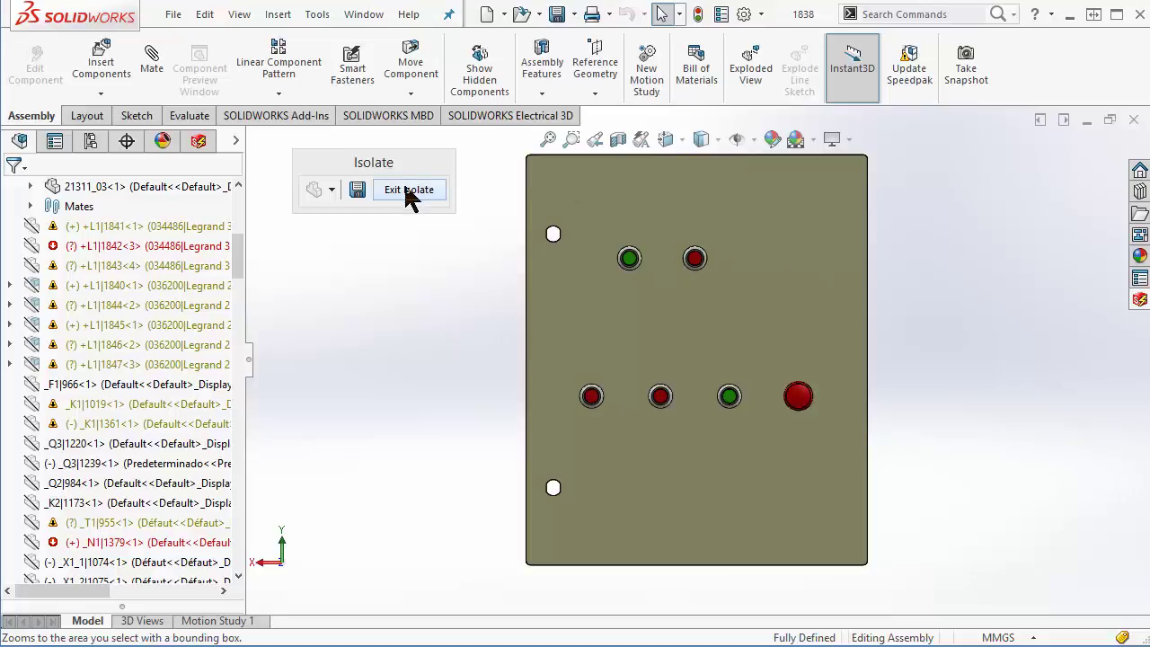
pyautogui.click(406, 190)
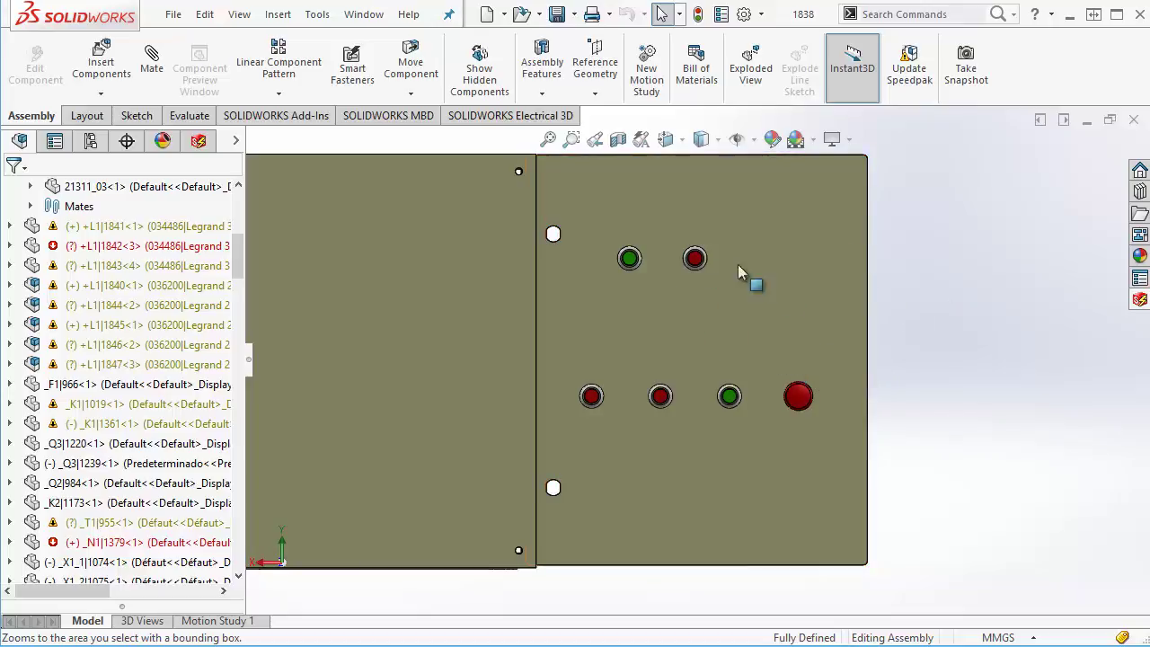
# Select red lamp H2 on the door and insert its smart features to cut the mounting hole
pyautogui.scroll(-3, 687, 241)
pyautogui.scroll(-2, 690, 269)
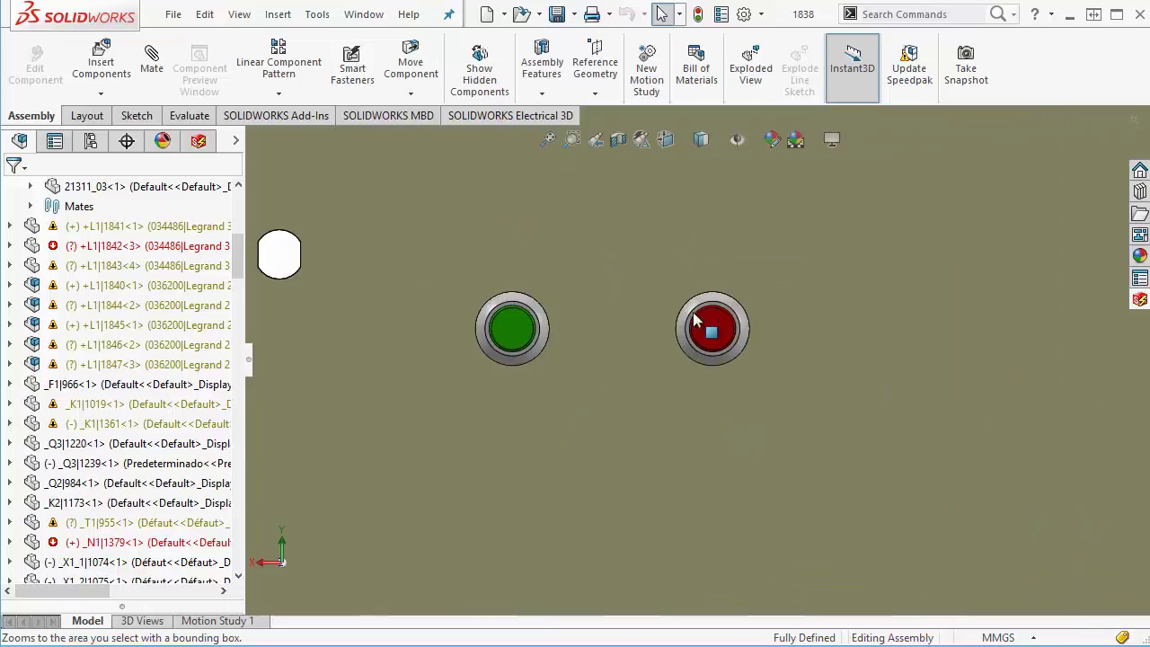
pyautogui.click(744, 343)
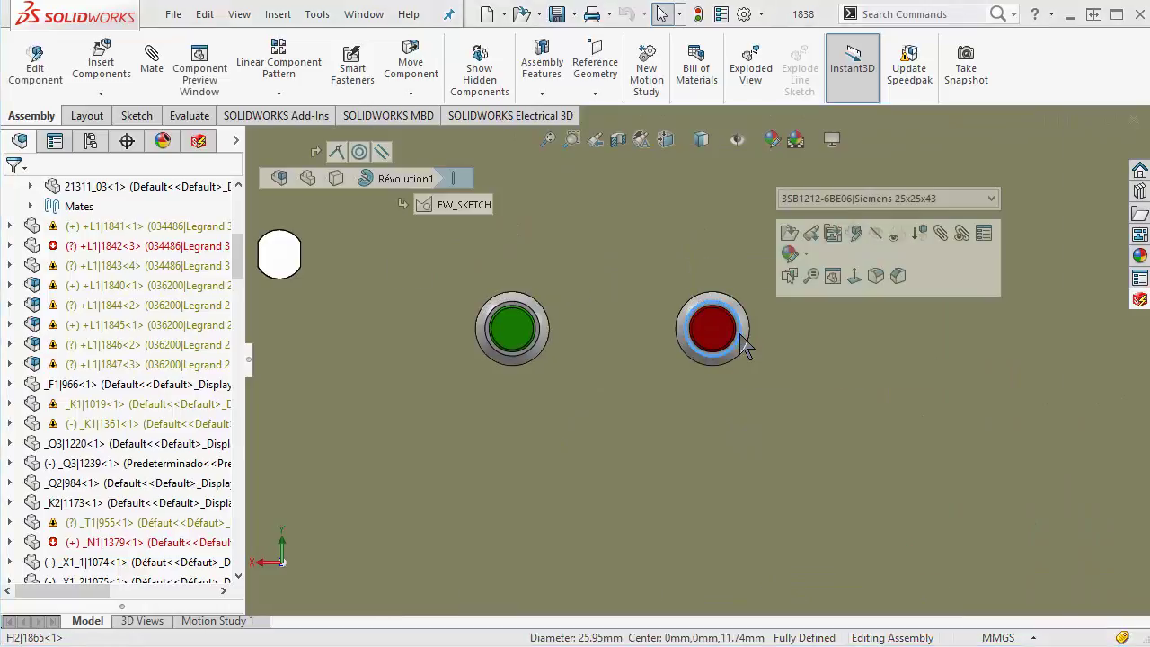
pyautogui.rightClick(744, 346)
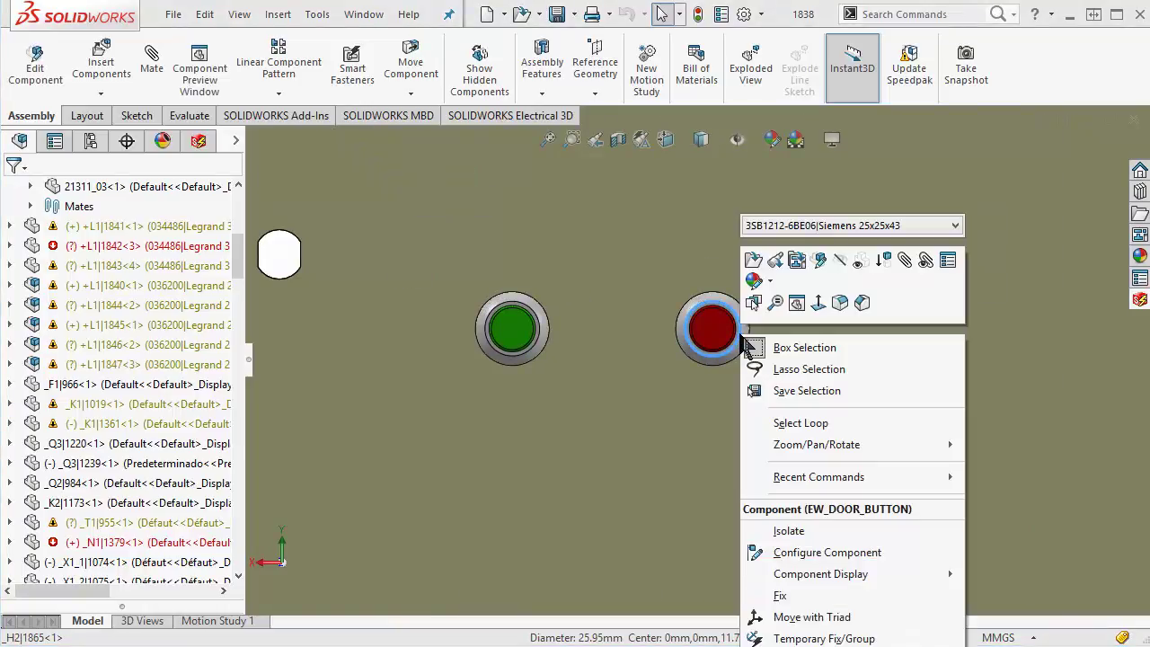
pyautogui.rightClick(833, 216)
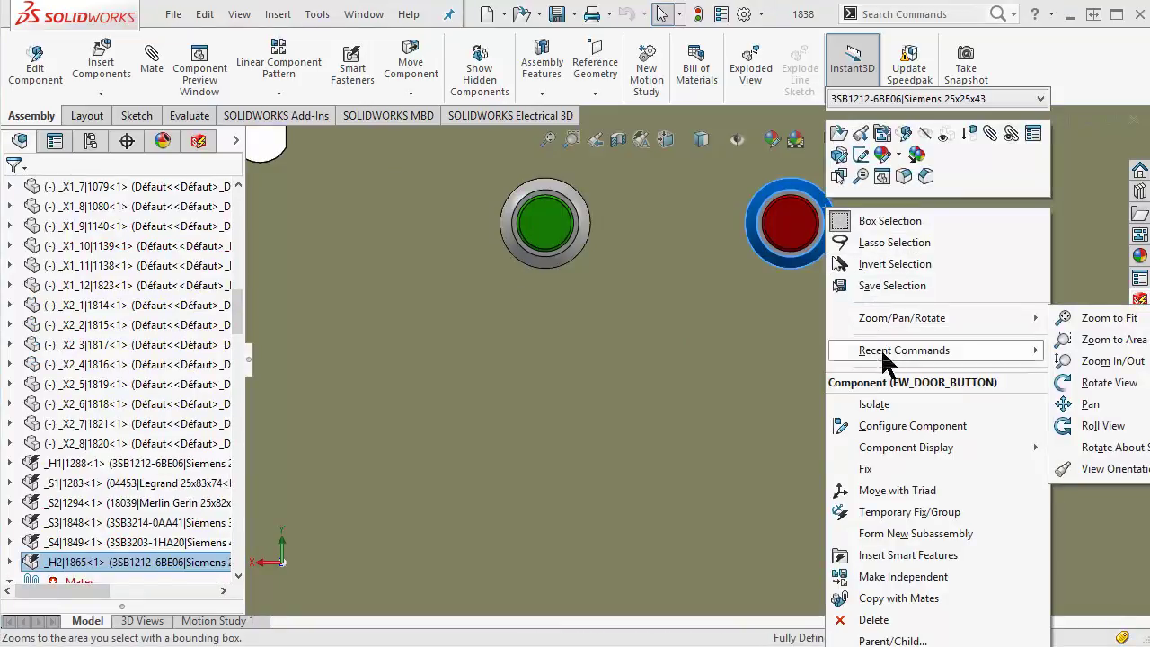
pyautogui.click(948, 558)
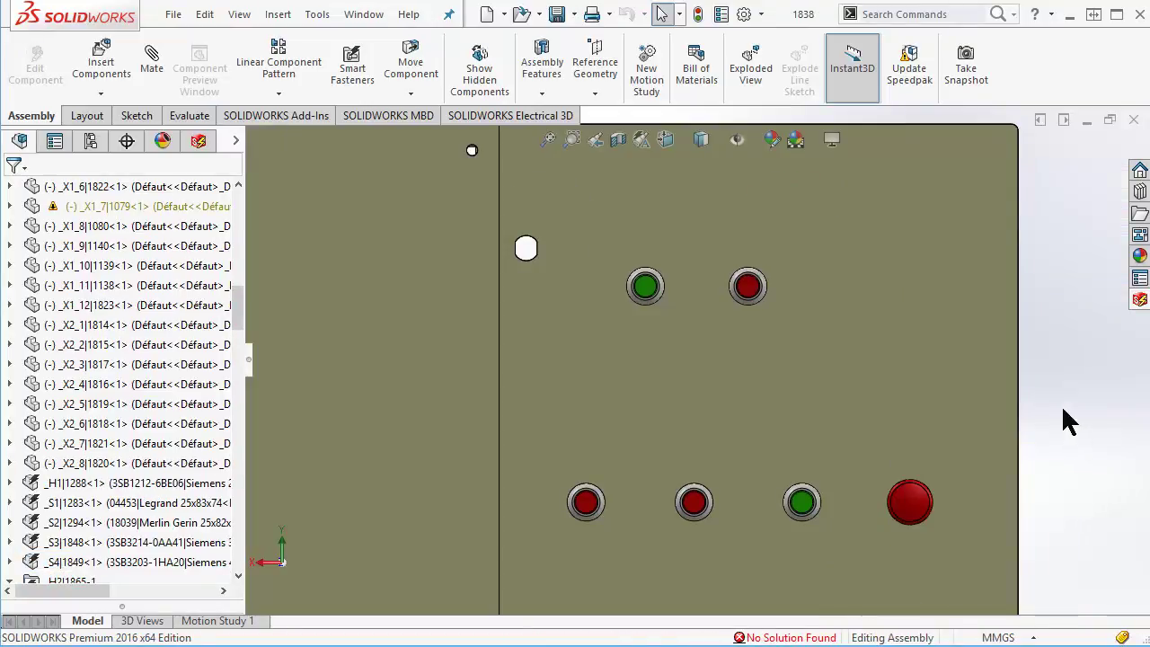
pyautogui.click(903, 251)
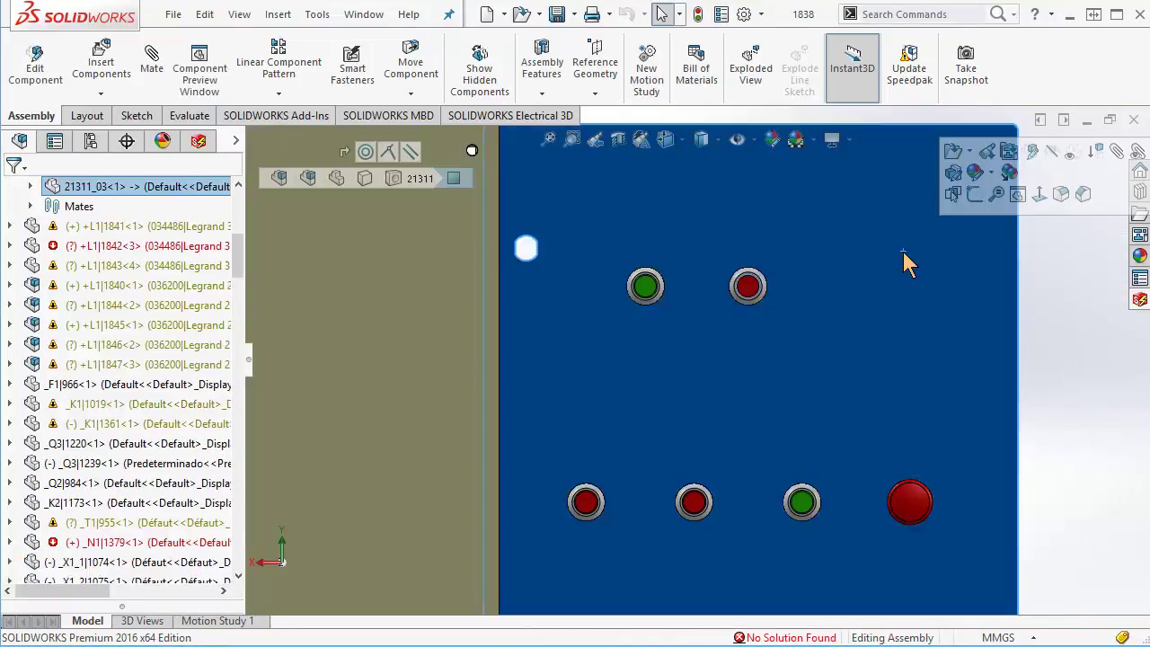
pyautogui.rightClick(899, 227)
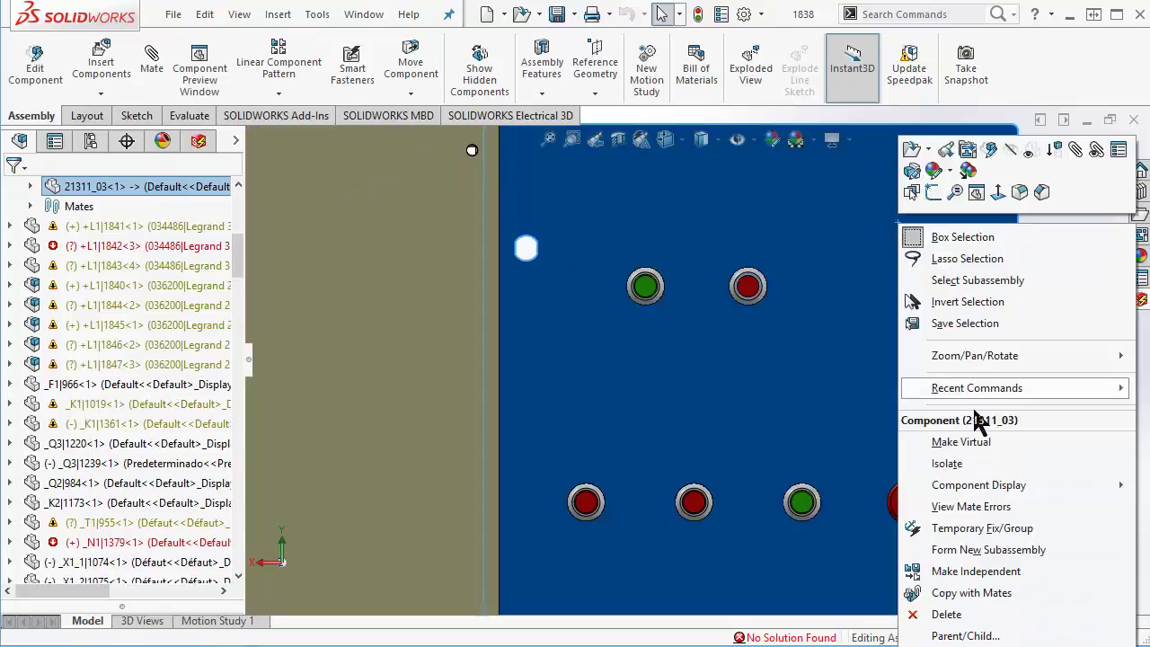
pyautogui.click(972, 462)
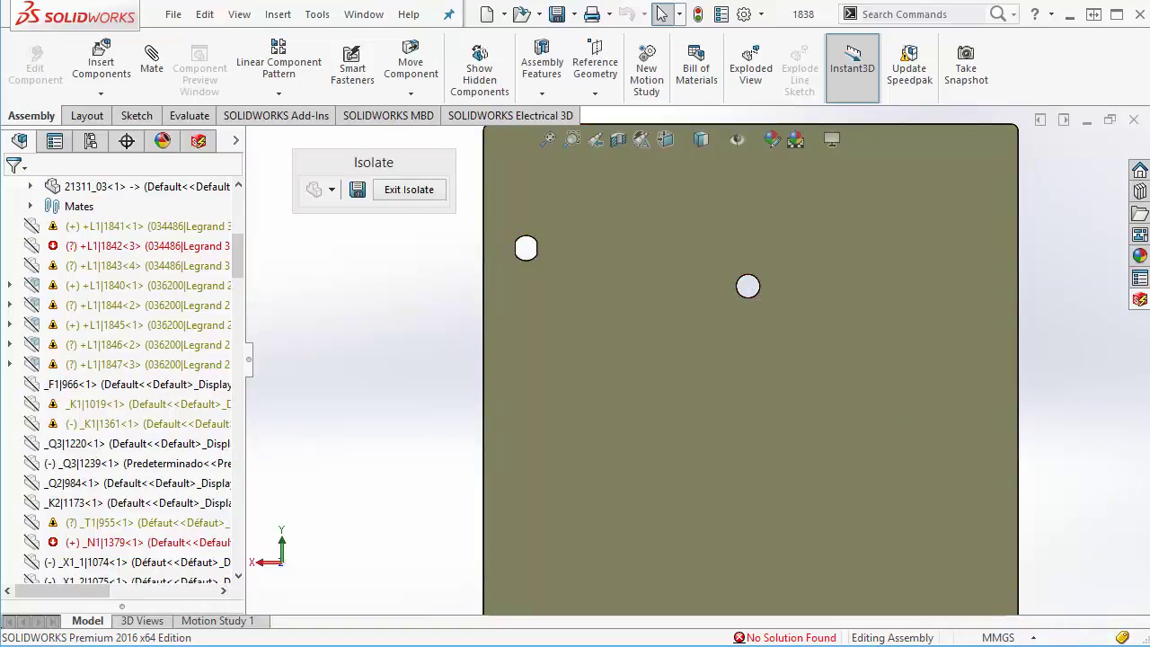
pyautogui.click(433, 190)
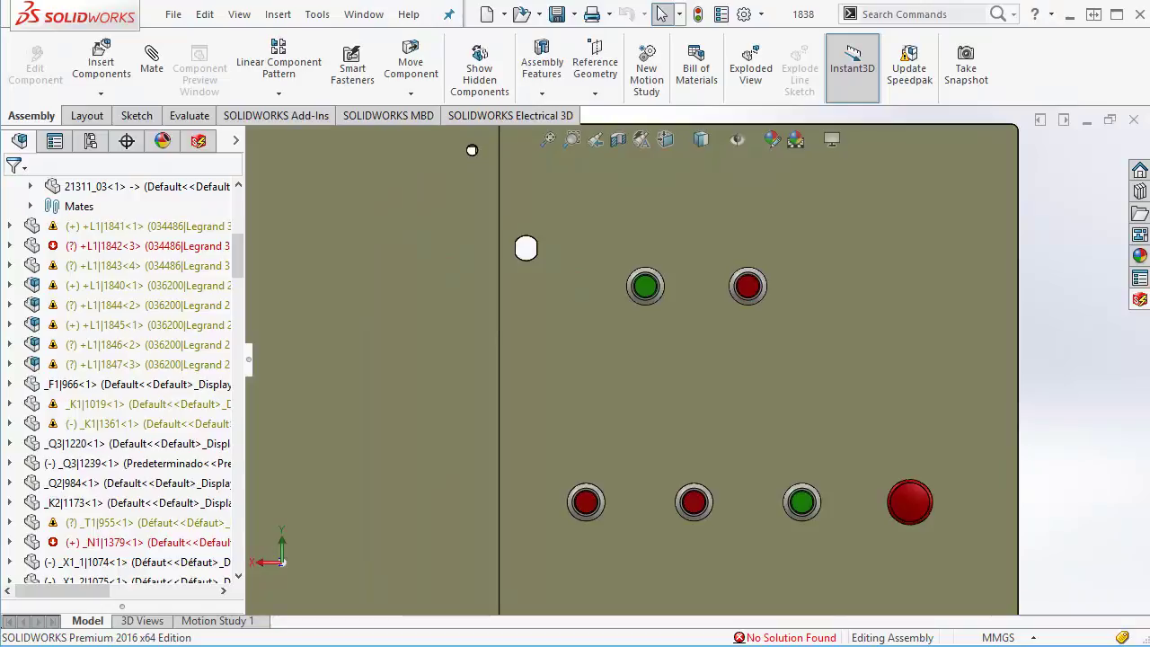